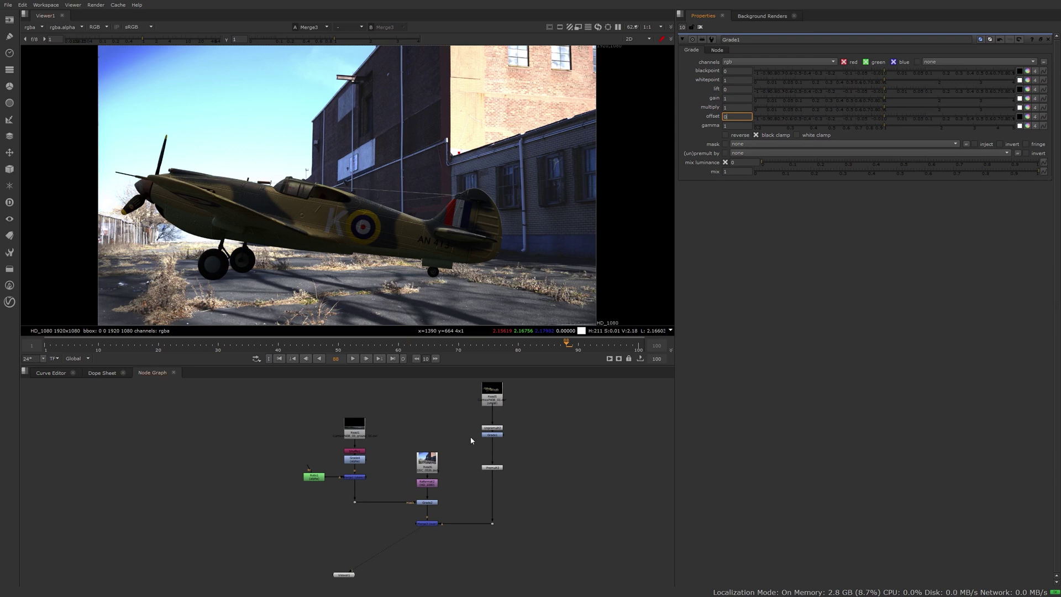
Step: View the plane's Grade1 output with viewer gain at 64 and gamma at 2.46 to examine the darkest pixels around the engine exhausts
click(491, 435)
key(1)
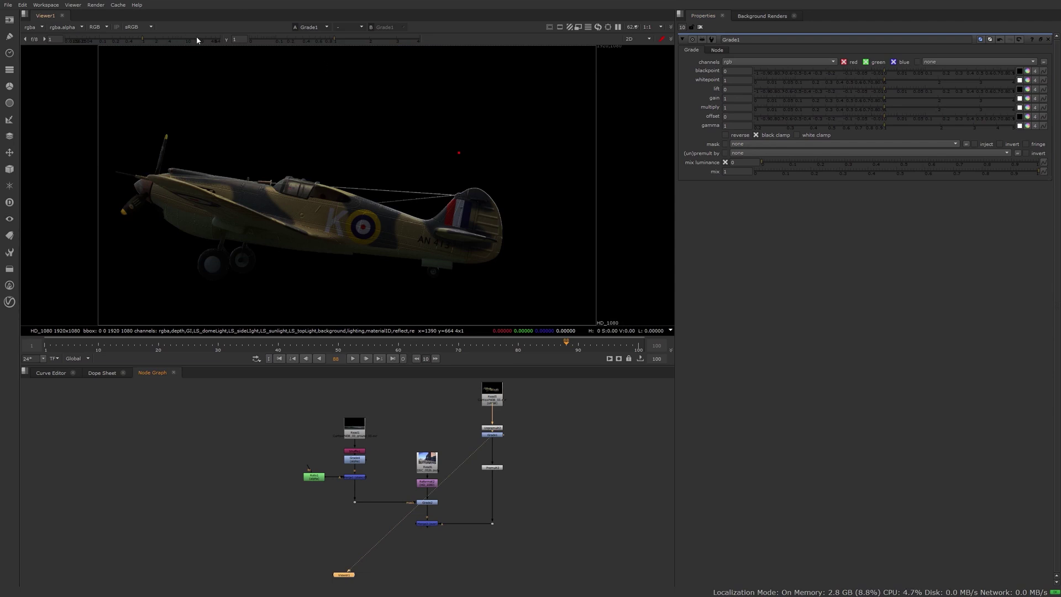
drag(198, 41, 355, 40)
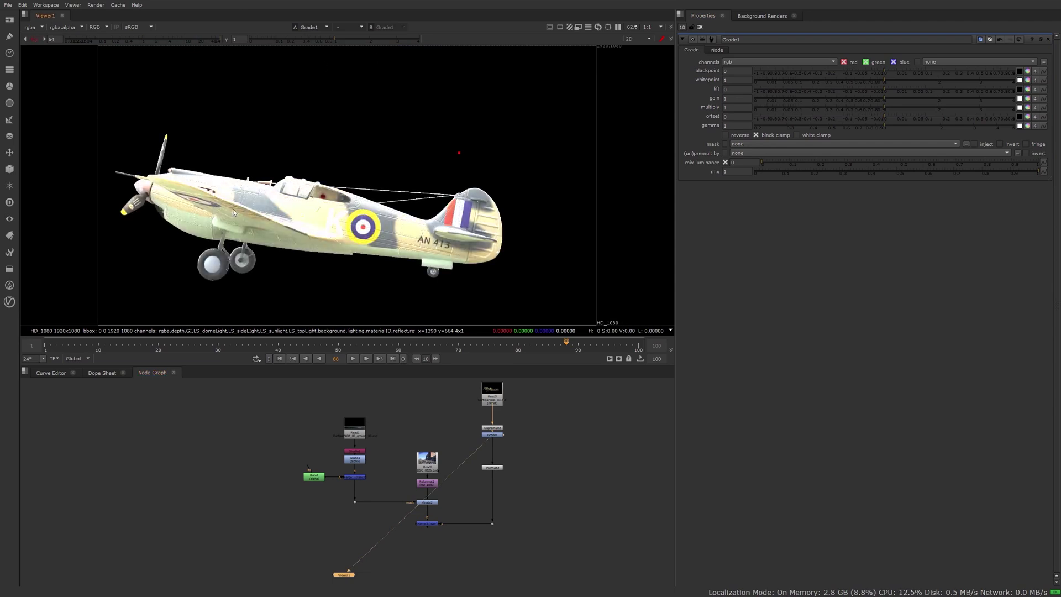
scroll(185, 195, up, 3)
scroll(274, 207, up, 5)
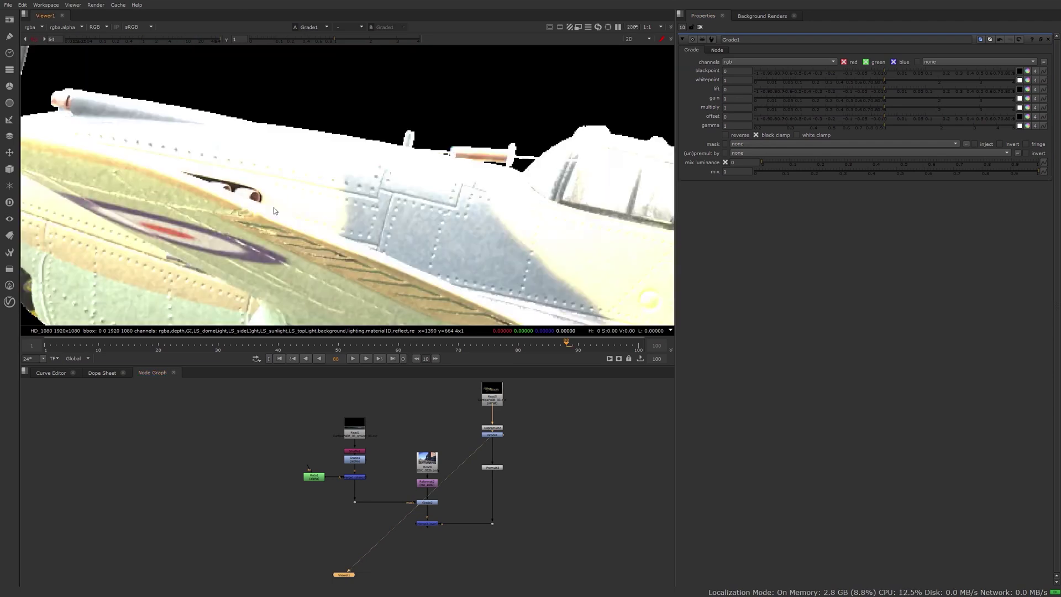
drag(358, 41, 383, 41)
middle_drag(293, 117, 404, 128)
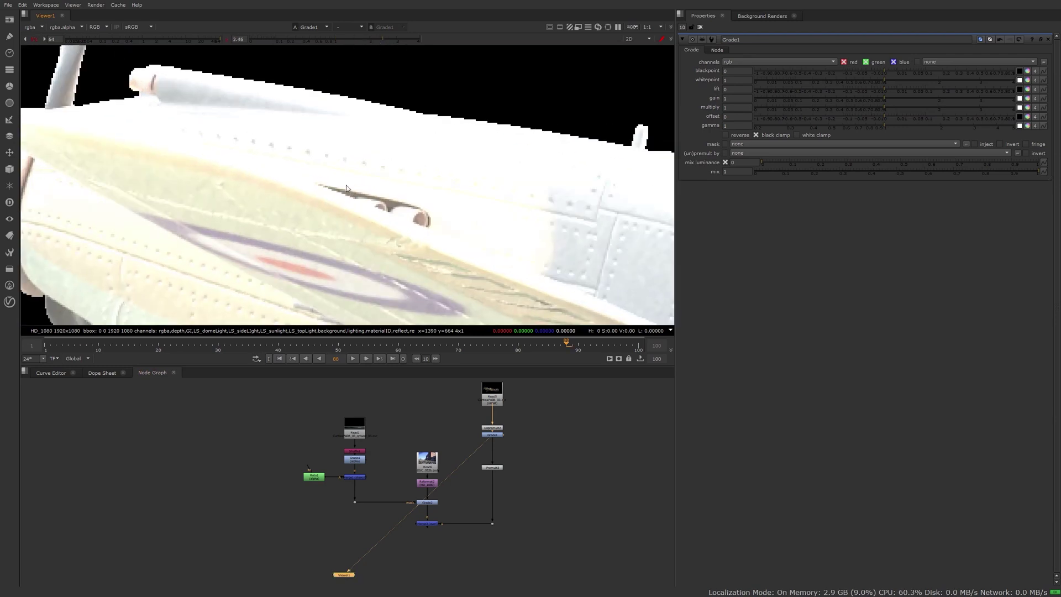
scroll(415, 231, up, 8)
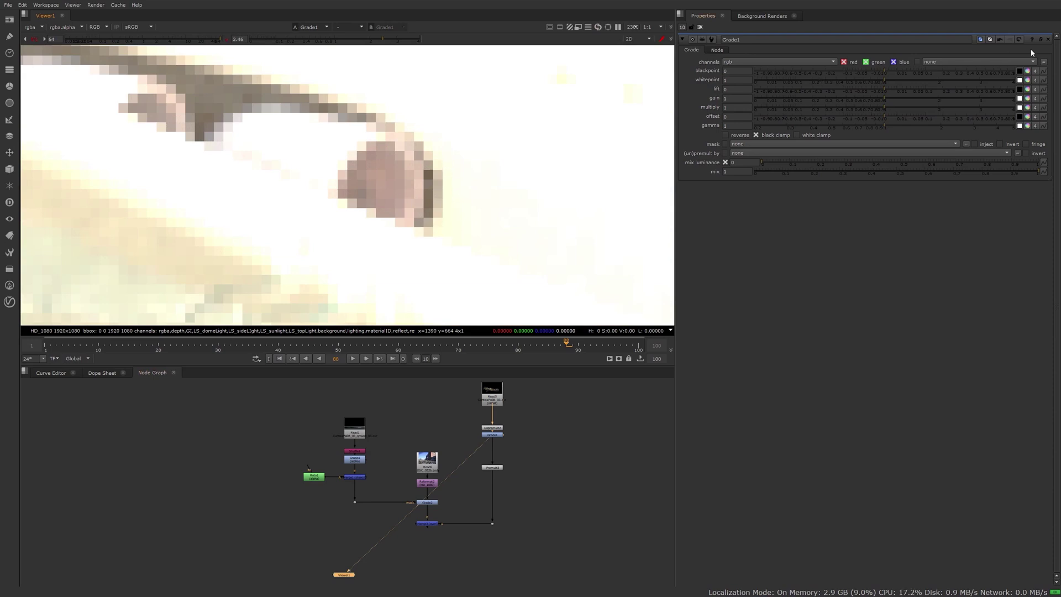
Step: Disable Grade1 and sample its blackpoint from the dark pixel column beside the exhaust, giving 0.000441, 0.000252 and 0.000127
click(1019, 71)
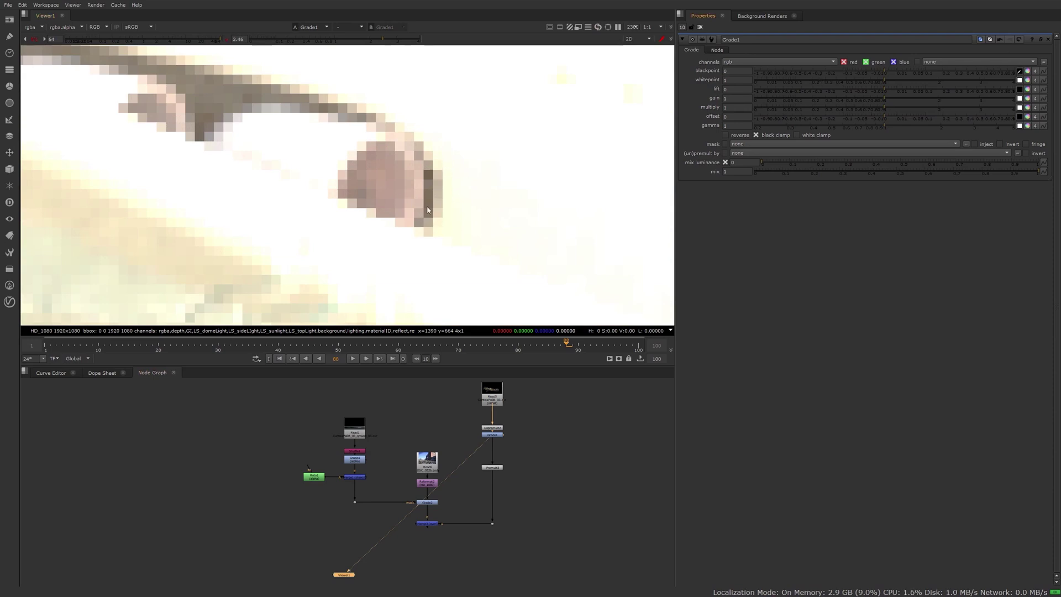
ctrl+shift+drag(428, 192, 428, 216)
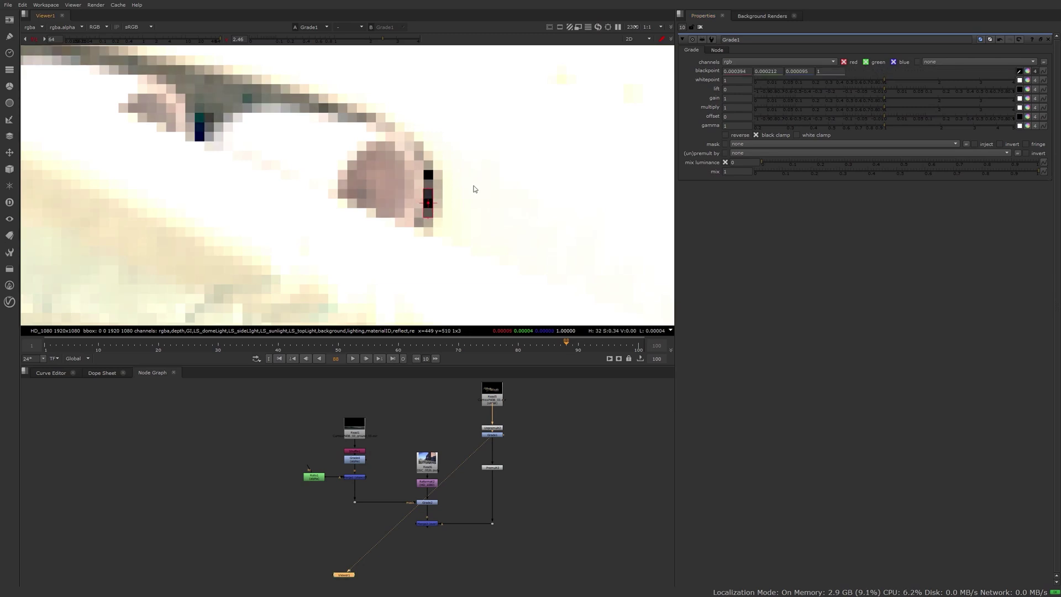
ctrl+shift+drag(428, 171, 429, 216)
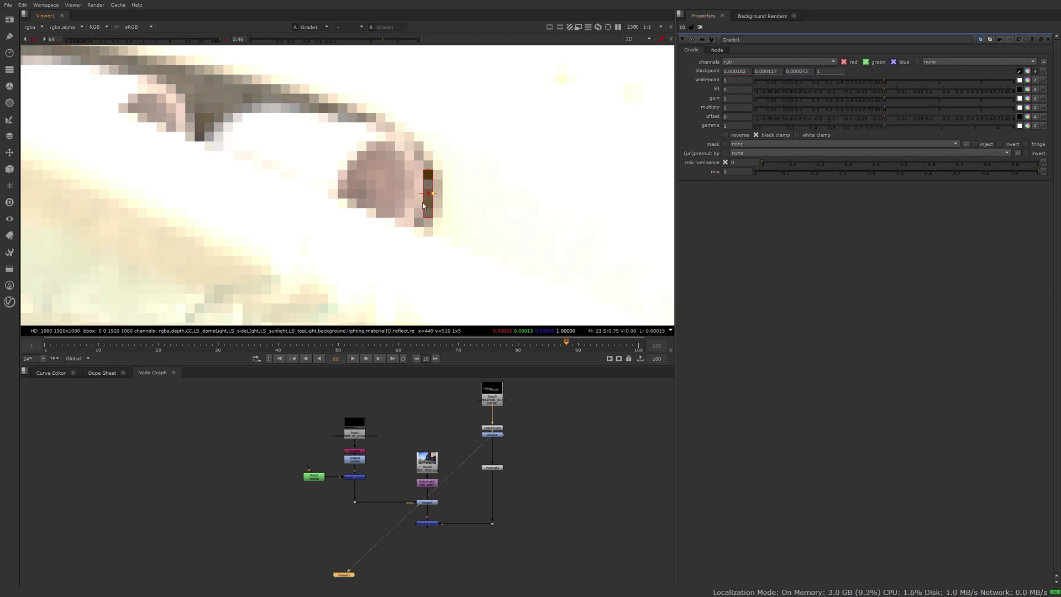
click(493, 434)
key(d)
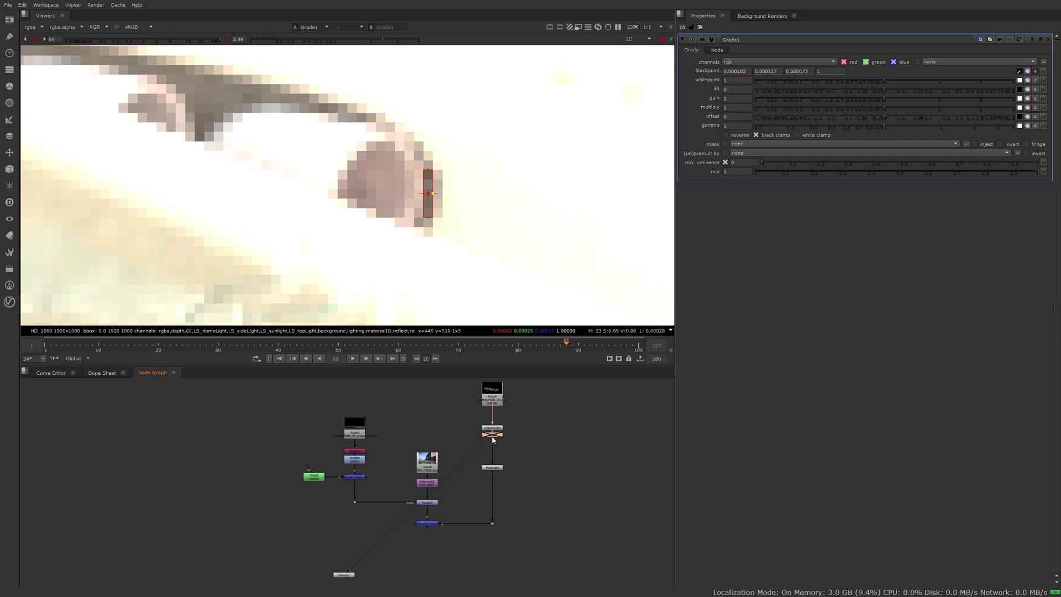
ctrl+right_click(428, 183)
mouse_move(426, 196)
ctrl+shift+mouse_down()
mouse_move(427, 228)
mouse_move(424, 213)
ctrl+shift+mouse_up()
Step: View the background plate's Reformat2 output with the viewer gain reset to 1, and check Grade1's blackpoint and lift fields
click(429, 482)
key(1)
scroll(442, 219, down, 15)
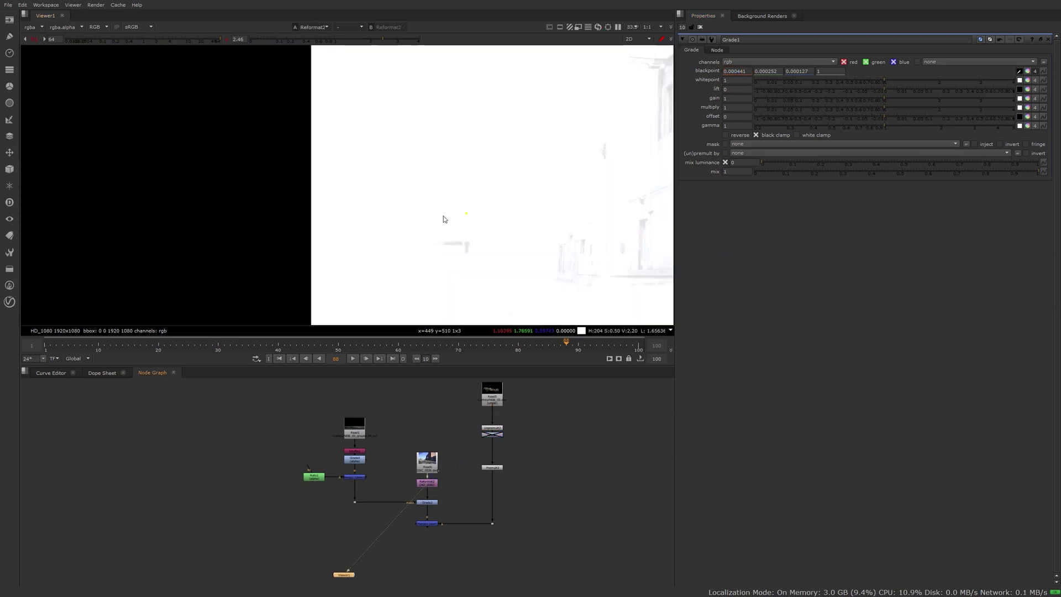
click(34, 39)
middle_drag(379, 131, 141, 147)
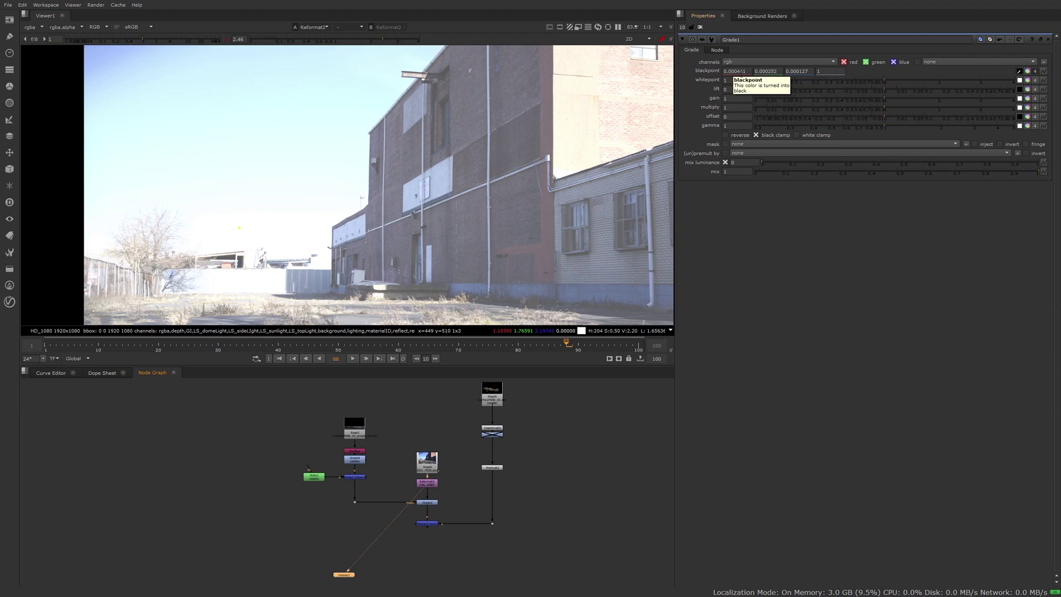
double_click(741, 71)
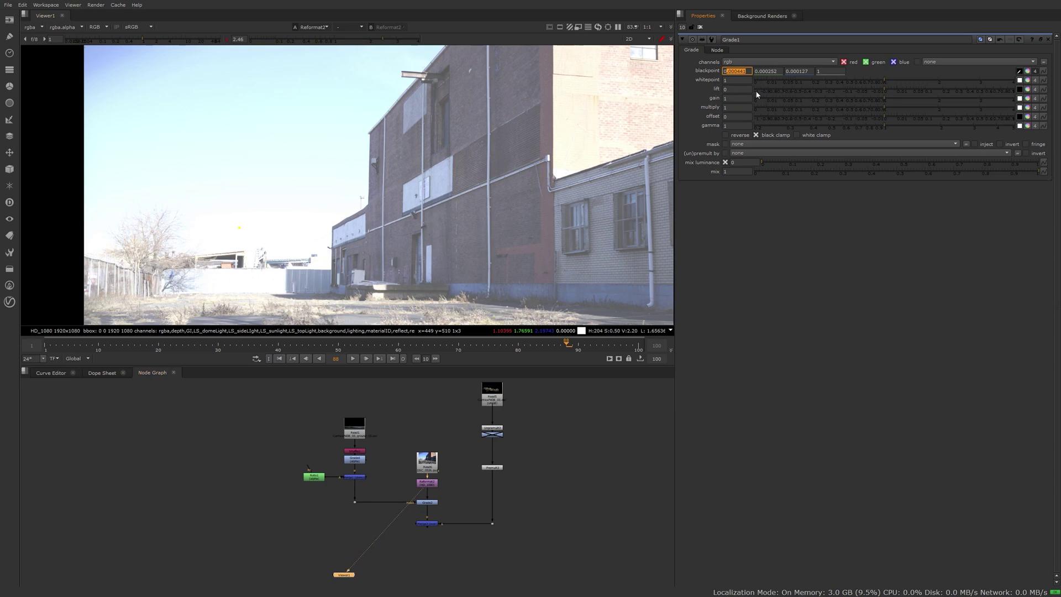
click(735, 89)
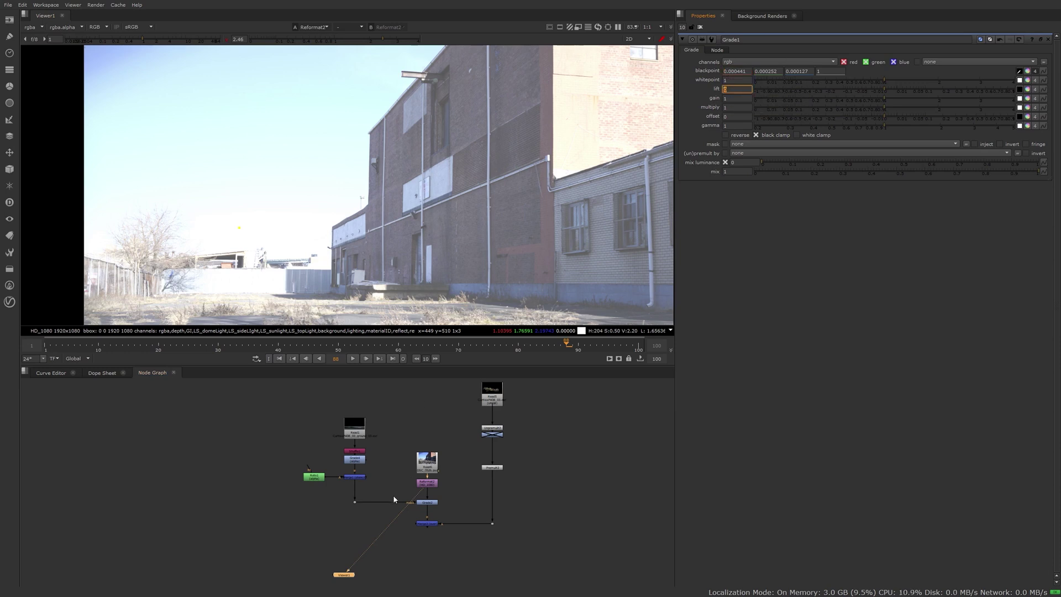
Step: Raise the viewer gain to 64 on the Reformat2 output to examine the background plate's darkest areas
scroll(428, 495, up, 4)
click(438, 440)
key(1)
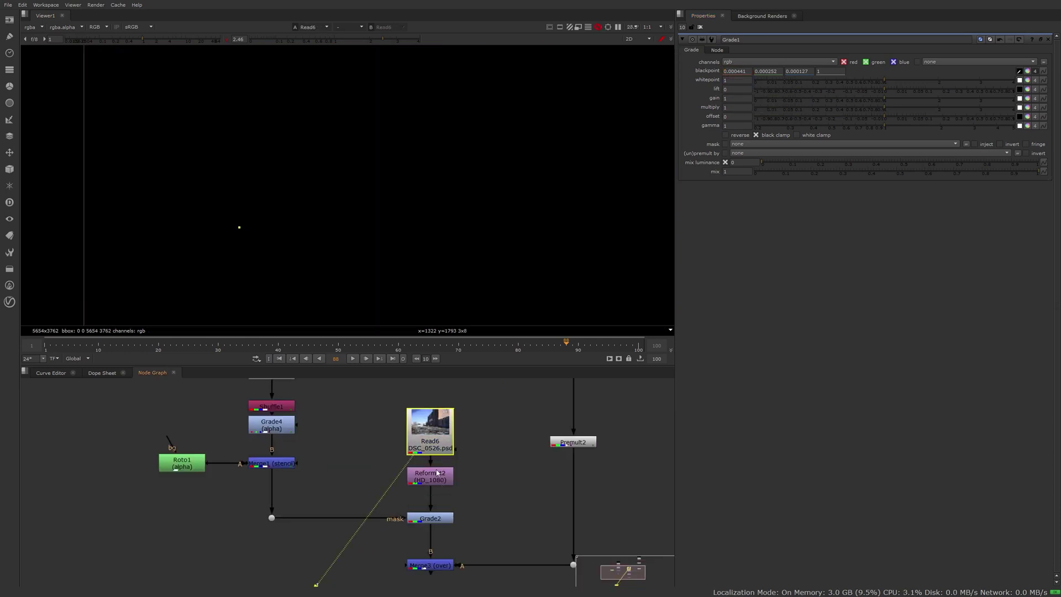
click(435, 473)
key(1)
scroll(302, 158, up, 3)
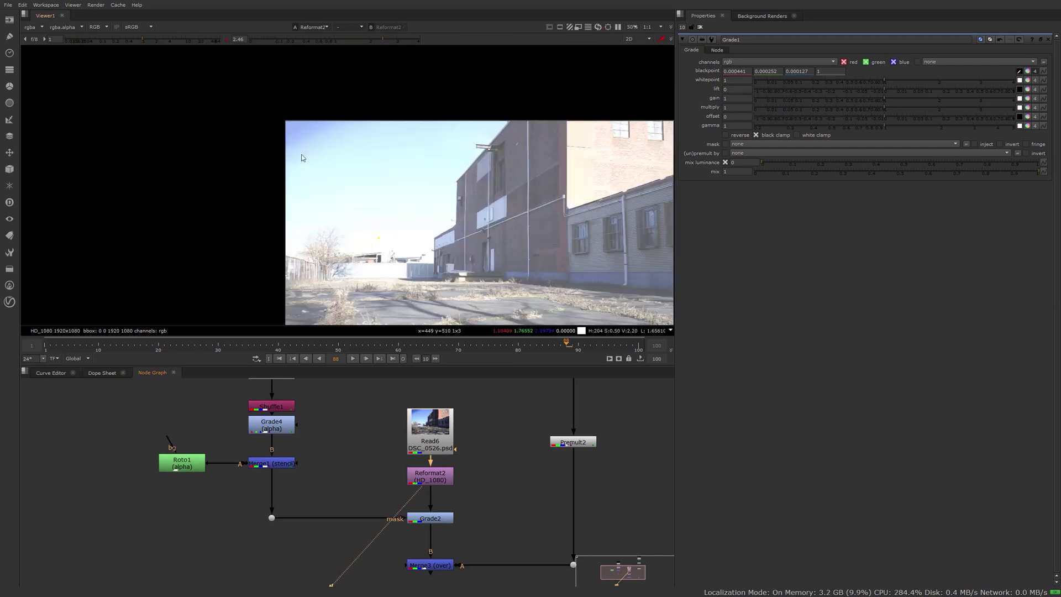
drag(188, 40, 220, 42)
middle_drag(407, 210, 327, 166)
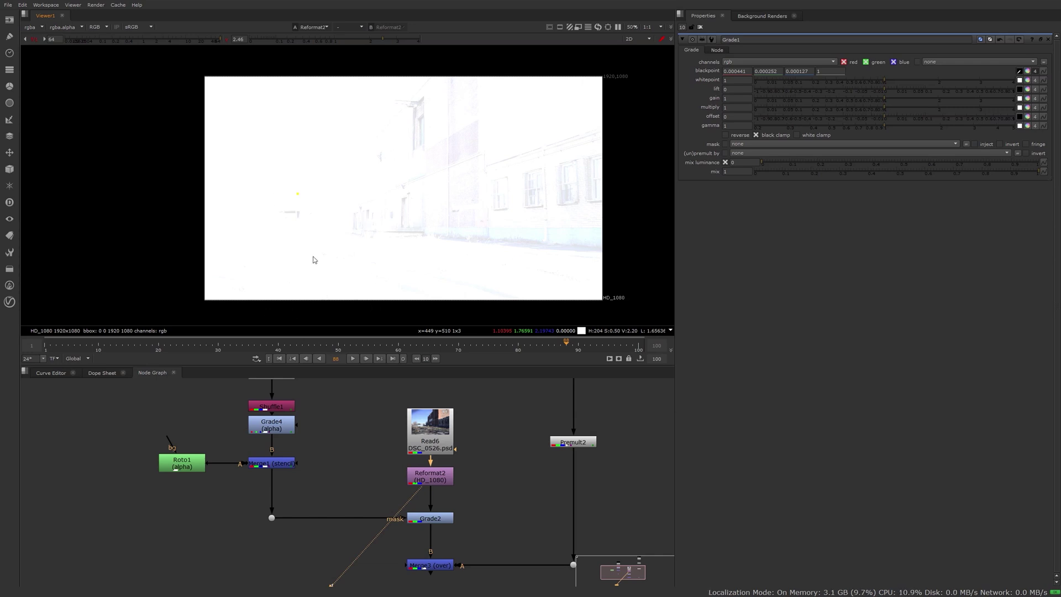
Step: Sample Grade1's lift from the darkest pixels of the background plate, giving 0.008616, 0.008382 and 0.008827
scroll(313, 260, up, 5)
scroll(358, 249, up, 10)
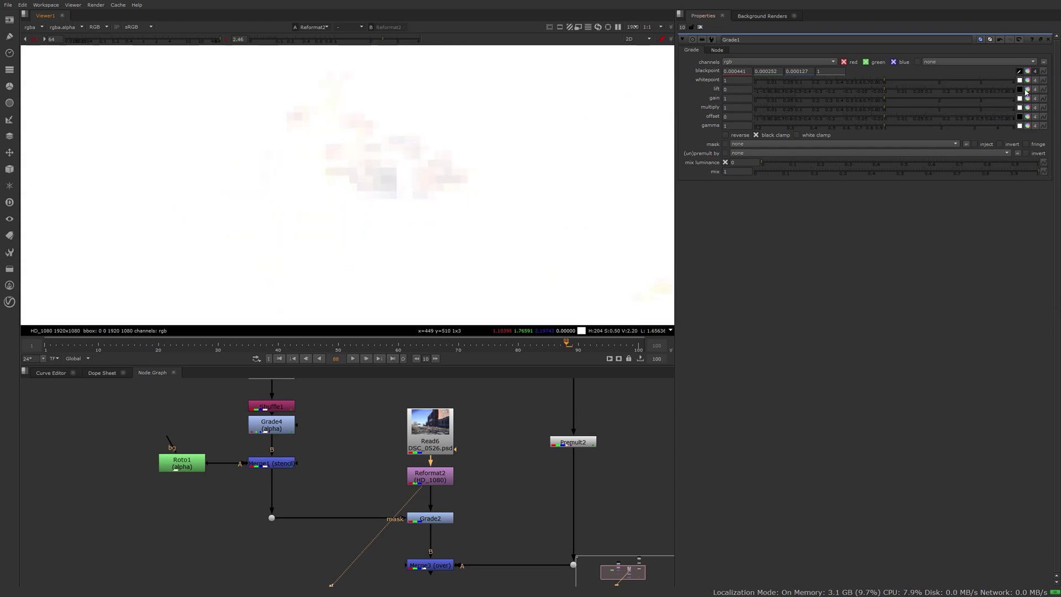
click(1020, 90)
scroll(343, 180, up, 3)
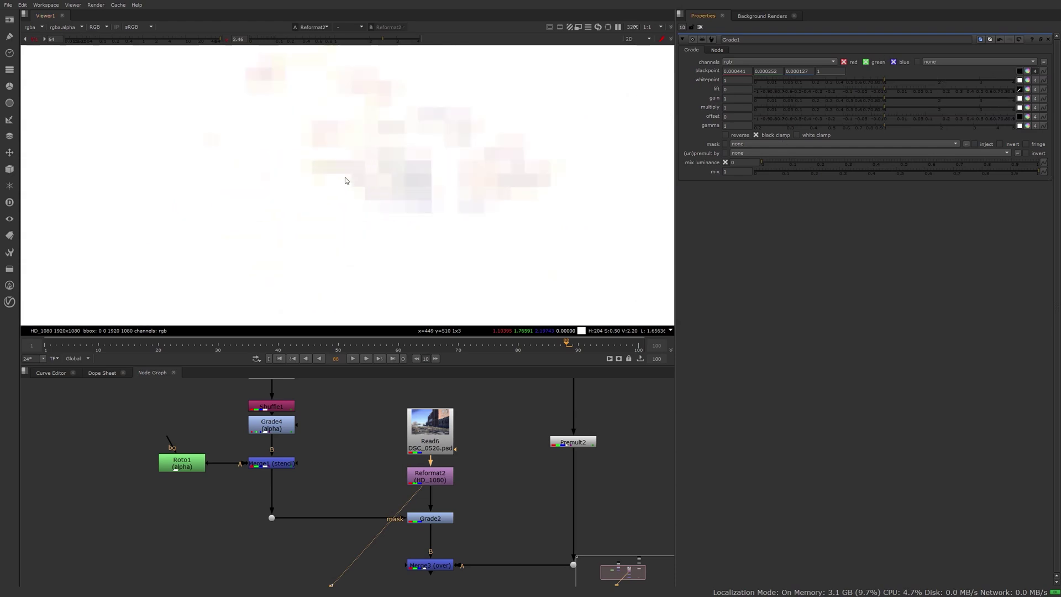
ctrl+click(426, 183)
scroll(432, 187, down, 10)
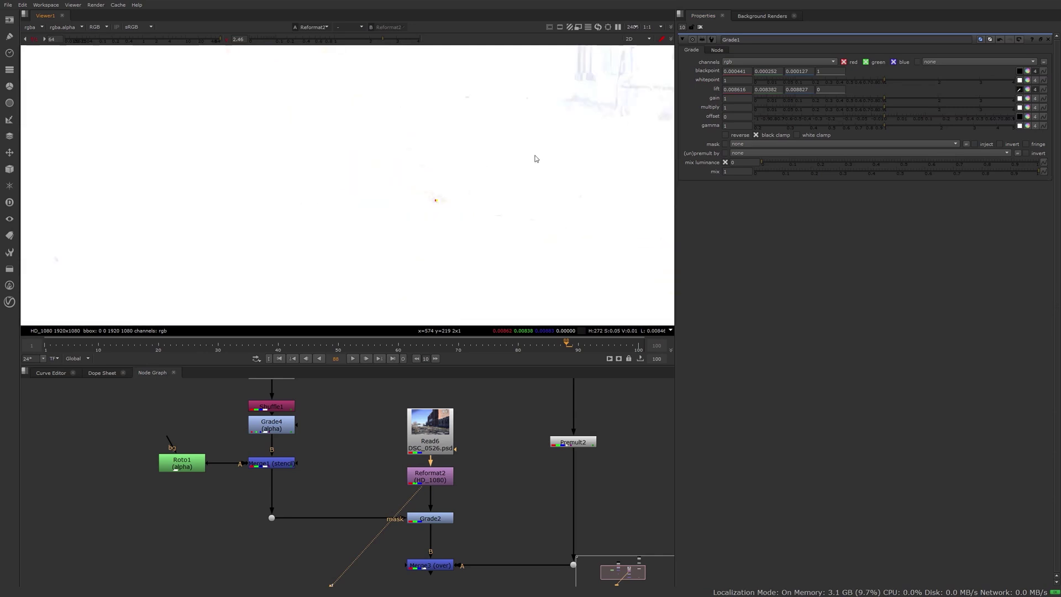
scroll(498, 210, down, 3)
Step: View the Merge3 composite with the viewer gain and gamma reset to 1
click(430, 566)
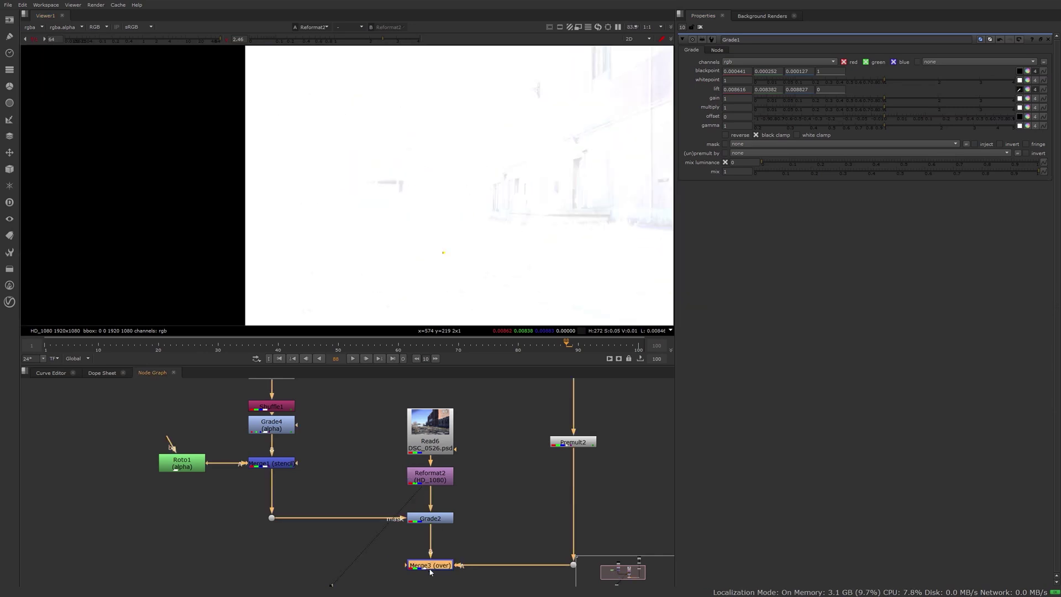
key(1)
scroll(441, 206, down, 2)
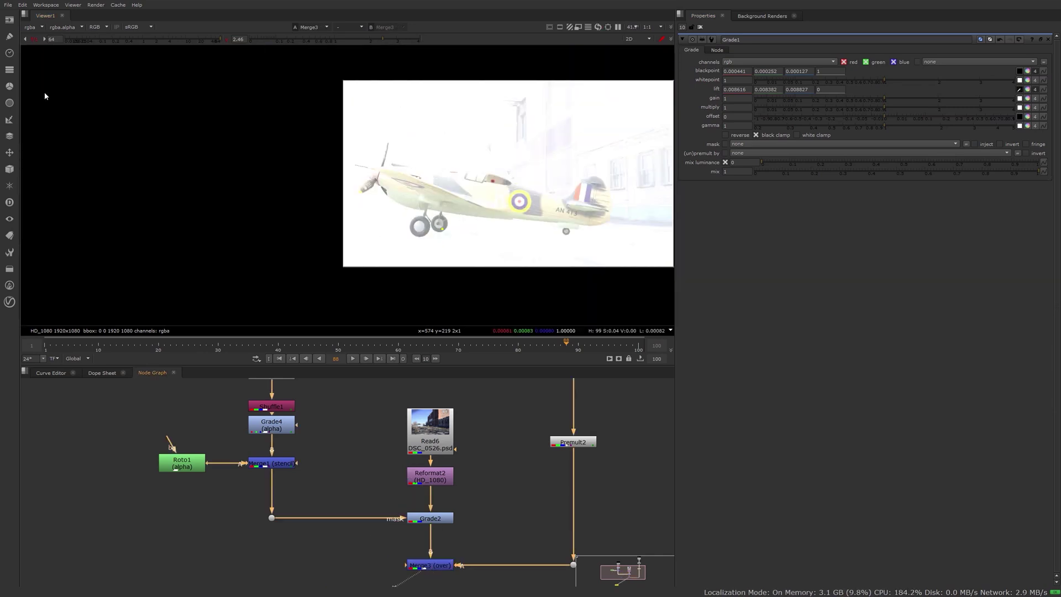
click(34, 40)
click(227, 40)
middle_drag(420, 194, 327, 214)
scroll(536, 461, down, 3)
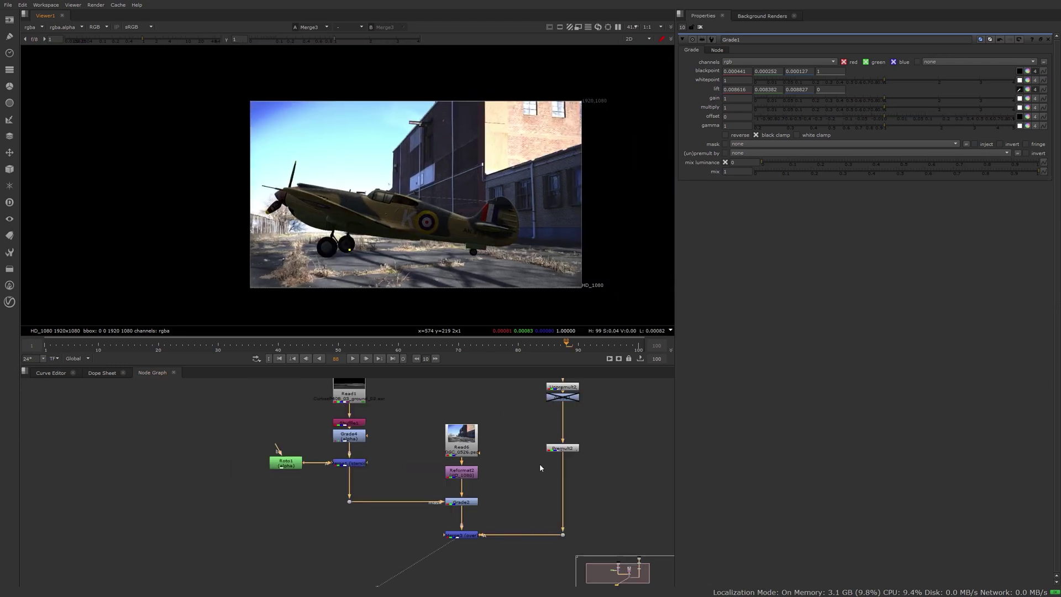
Step: Re-enable Grade1, toggling it to compare the plane's blacks against the background in the composite
middle_drag(558, 417, 552, 455)
click(554, 447)
key(d)
key(d)
key(d)
key(d)
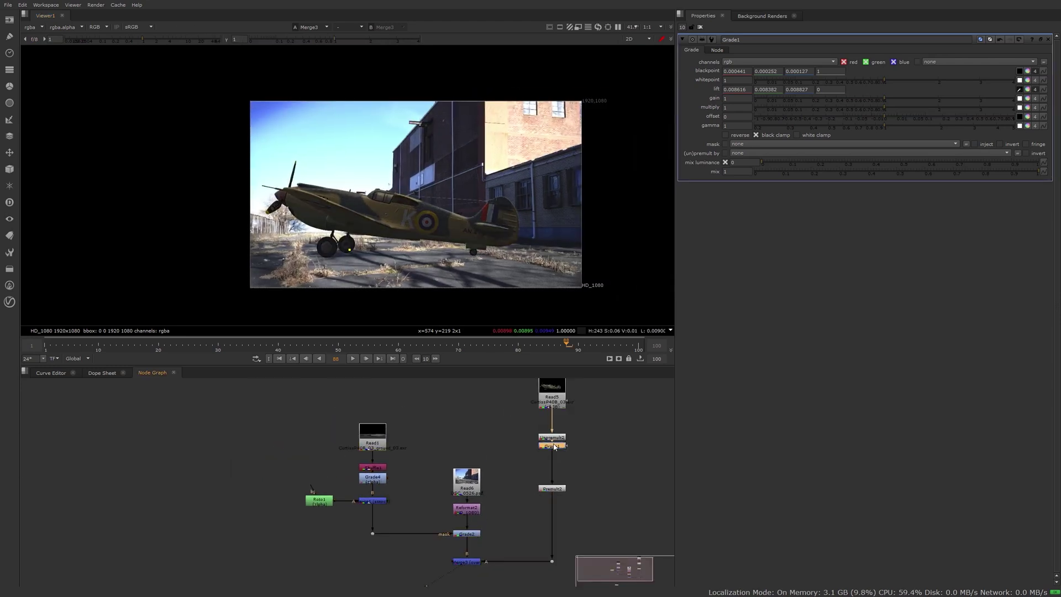
scroll(390, 260, up, 4)
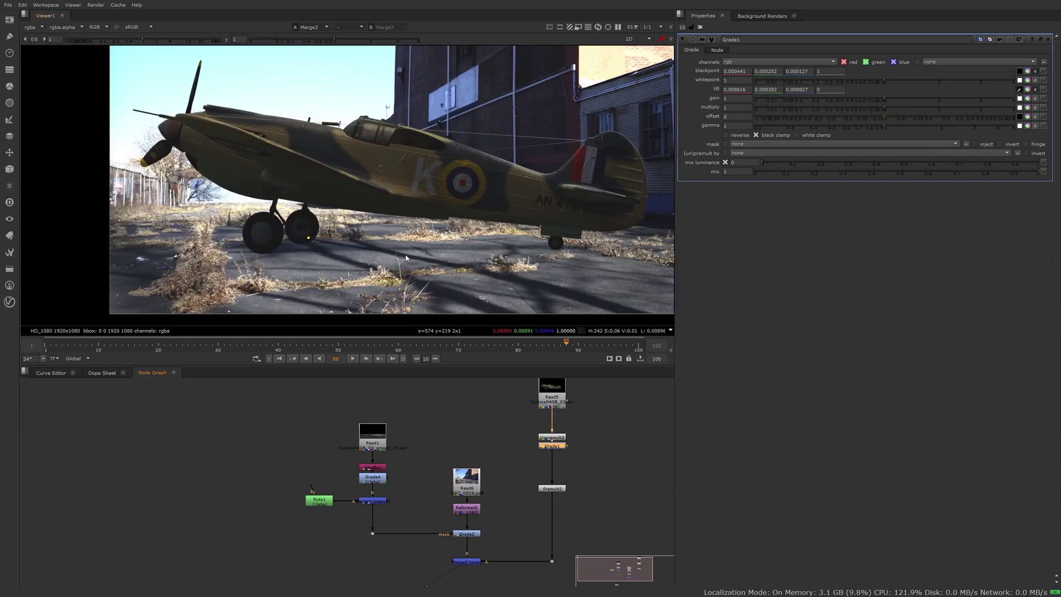
Step: Compare the composite with Grade1 off and on at a viewer gain of 46, and restore the gain to 1
mouse_move(195, 40)
mouse_down()
mouse_move(230, 48)
mouse_move(215, 42)
mouse_up()
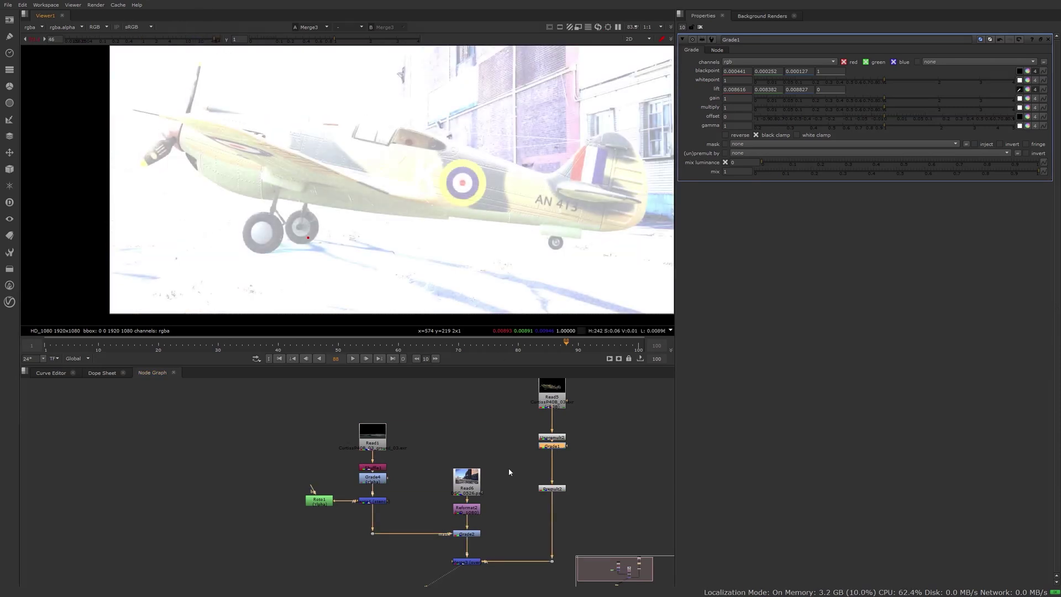
key(d)
key(d)
key(d)
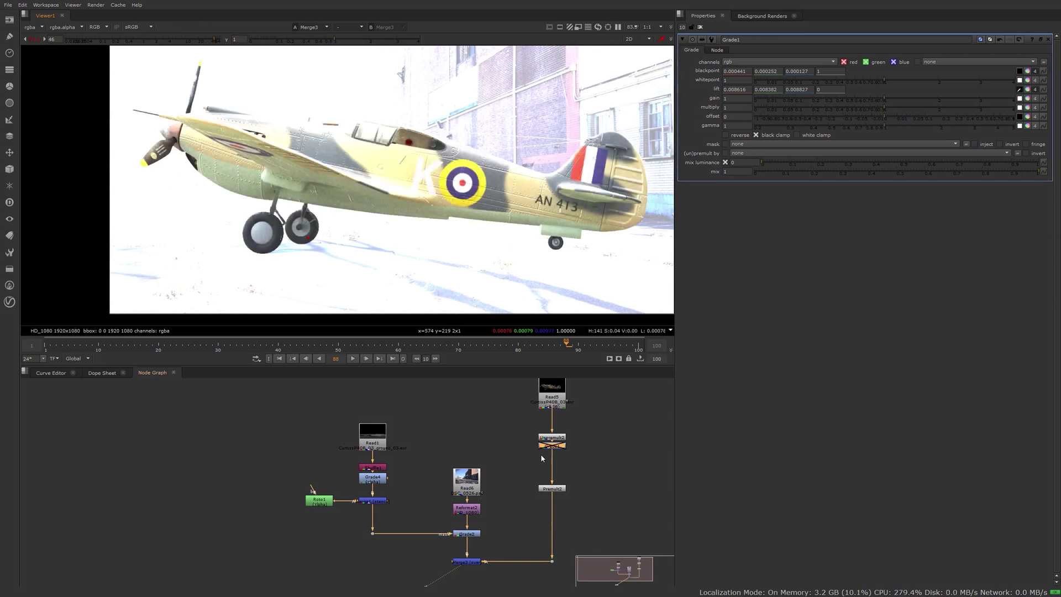
key(d)
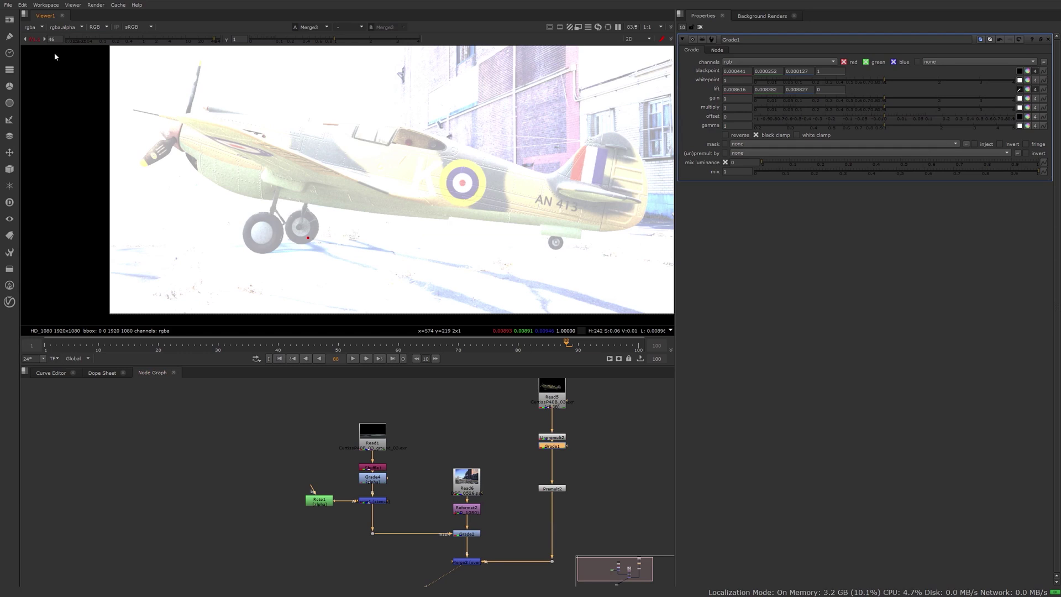
click(34, 39)
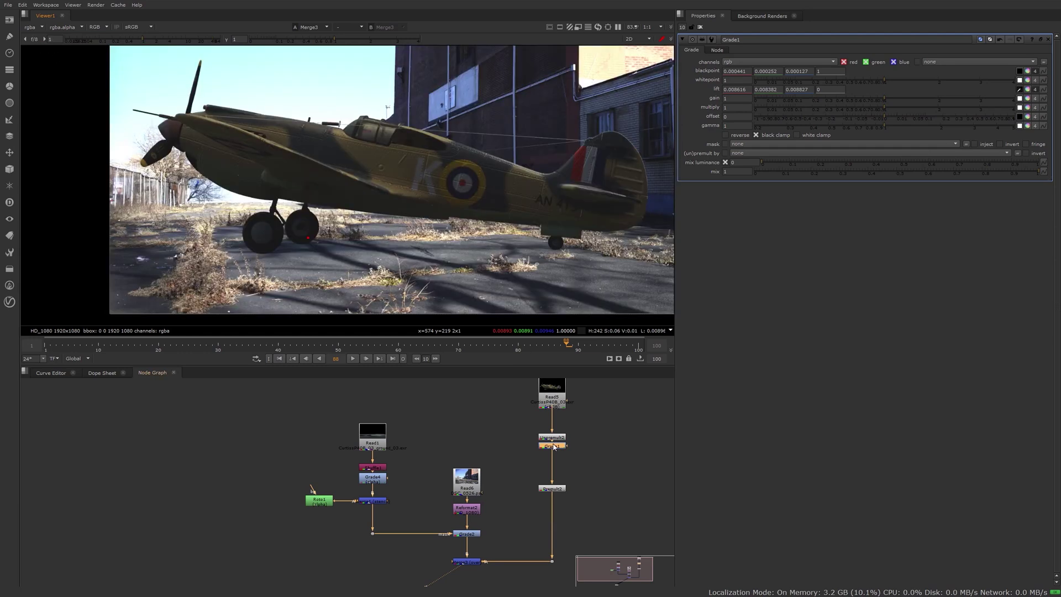
Step: View Grade1, disable it, and set the viewer gain to 4.8 and gamma to 0 to isolate the plane's brightest highlights
key(1)
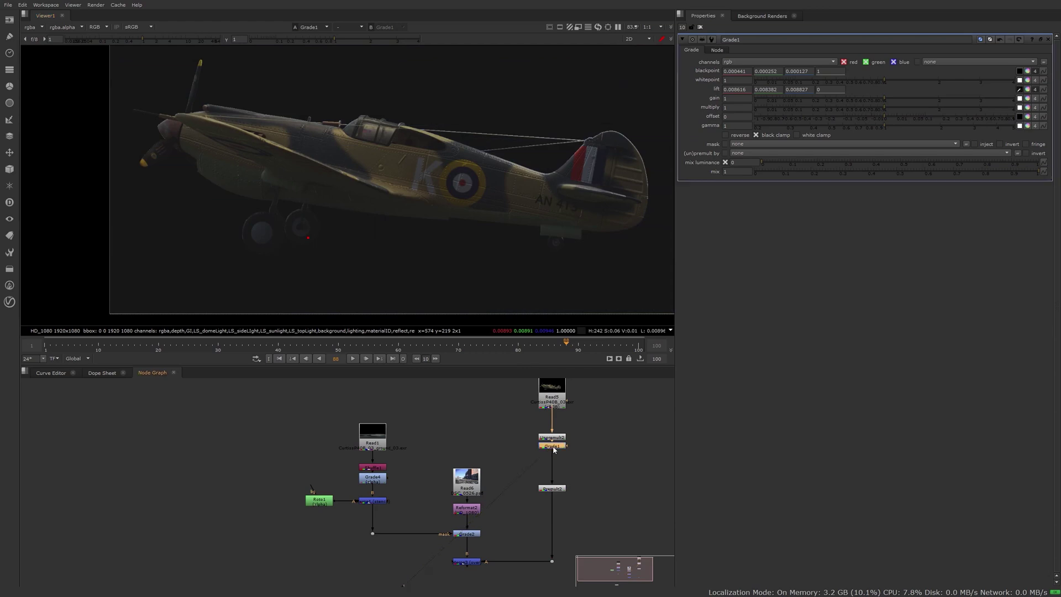
key(d)
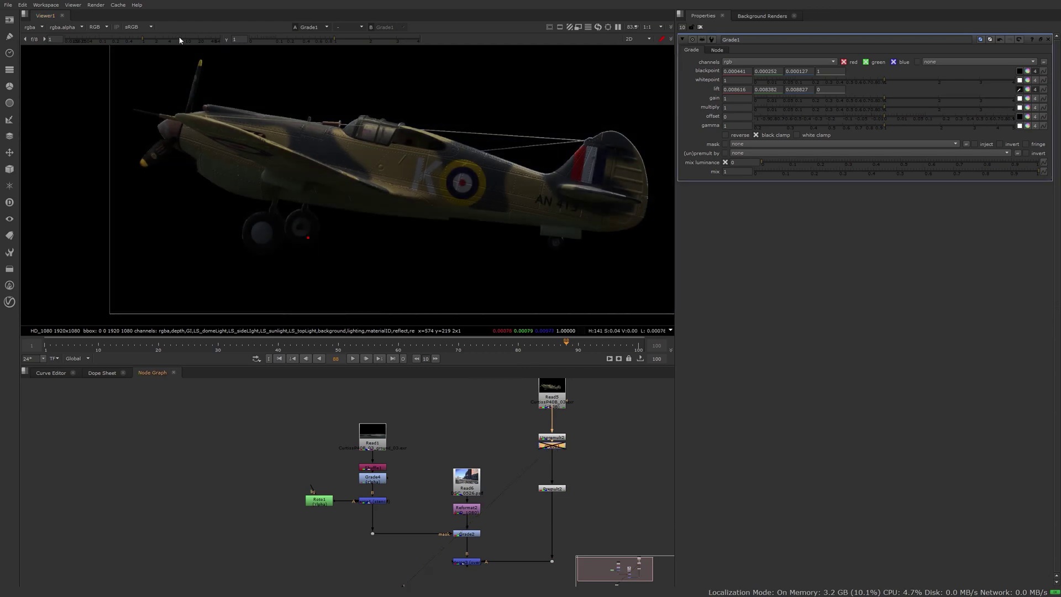
drag(179, 40, 217, 42)
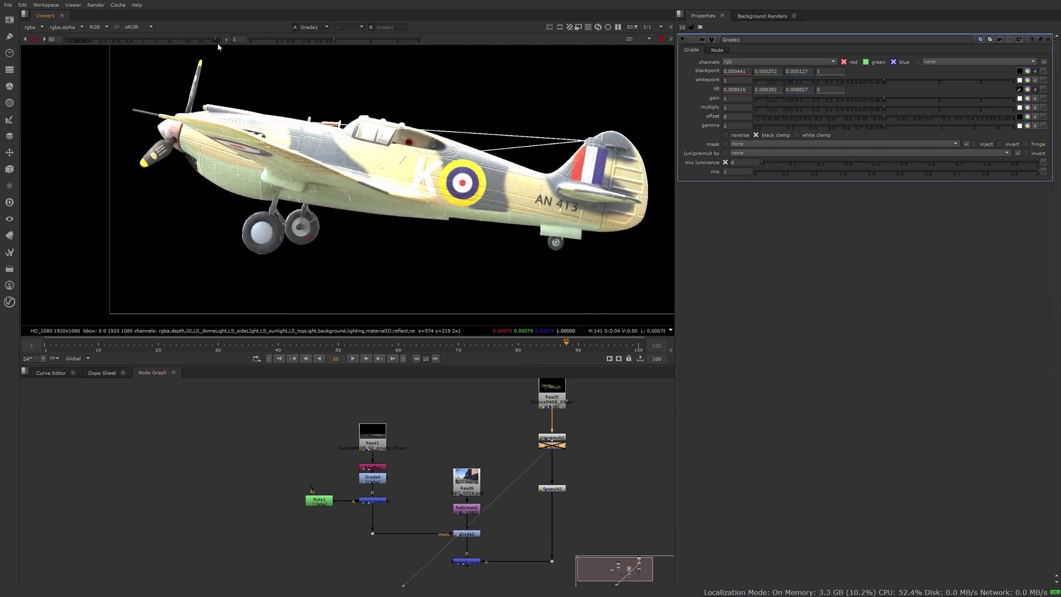
drag(307, 39, 172, 41)
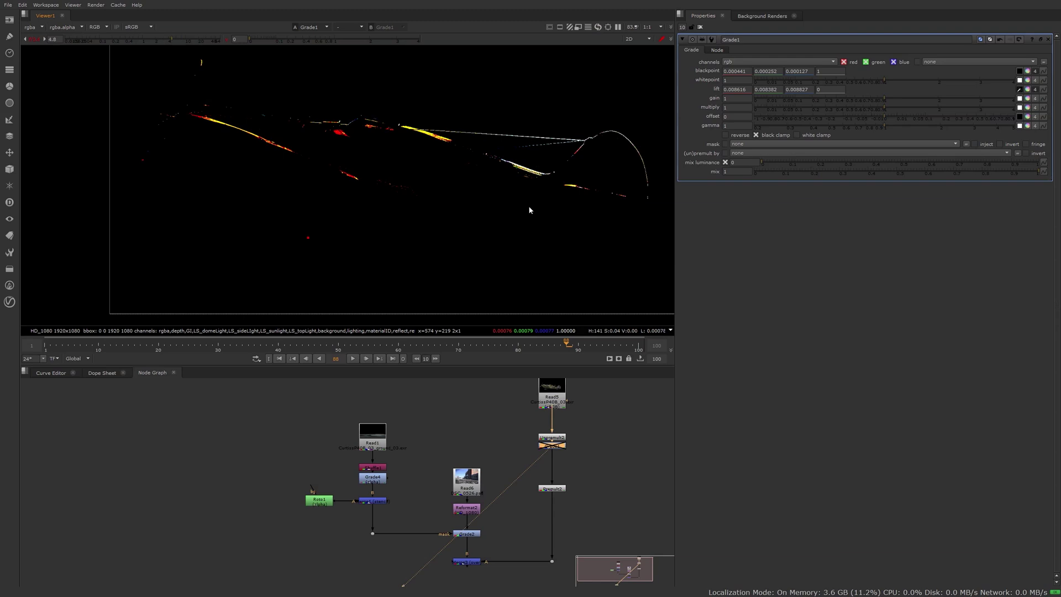
Step: Sample Grade1's whitepoint from the bright highlight near the plane's tail, giving 0.28 for red, green and blue
scroll(543, 165, up, 10)
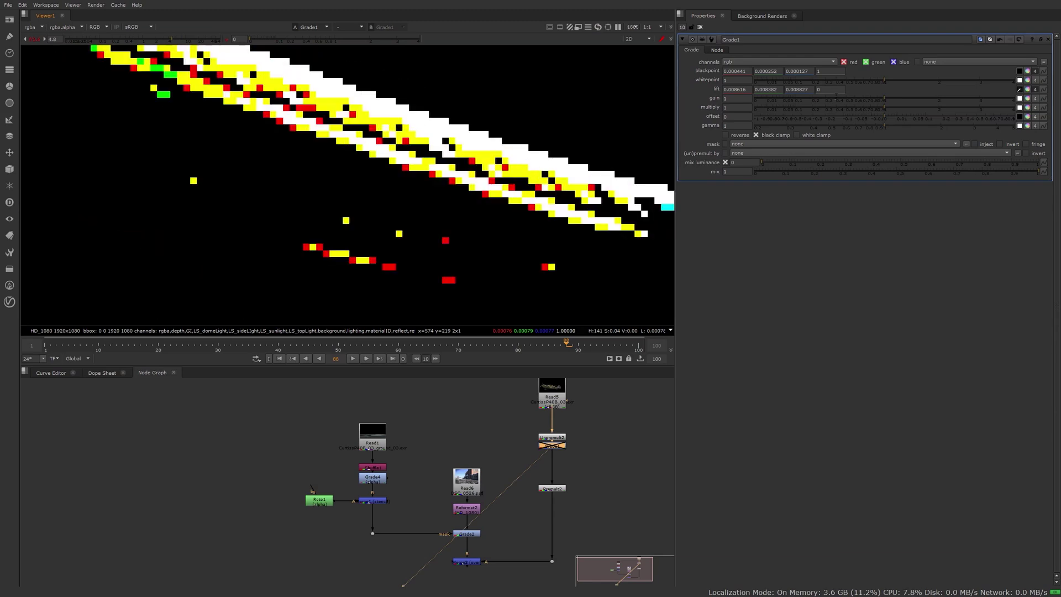
click(1019, 79)
ctrl+shift+drag(527, 147, 502, 147)
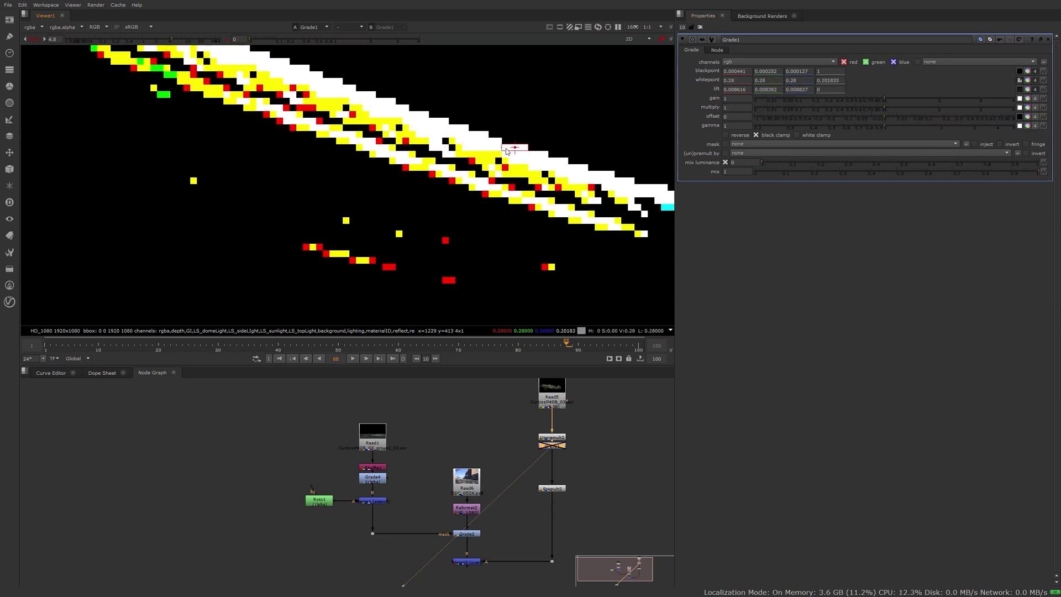
scroll(513, 159, down, 2)
scroll(514, 163, down, 5)
Step: View the background plate's Reformat2 node in full and restore the viewer gain and gamma to 1
click(466, 509)
key(1)
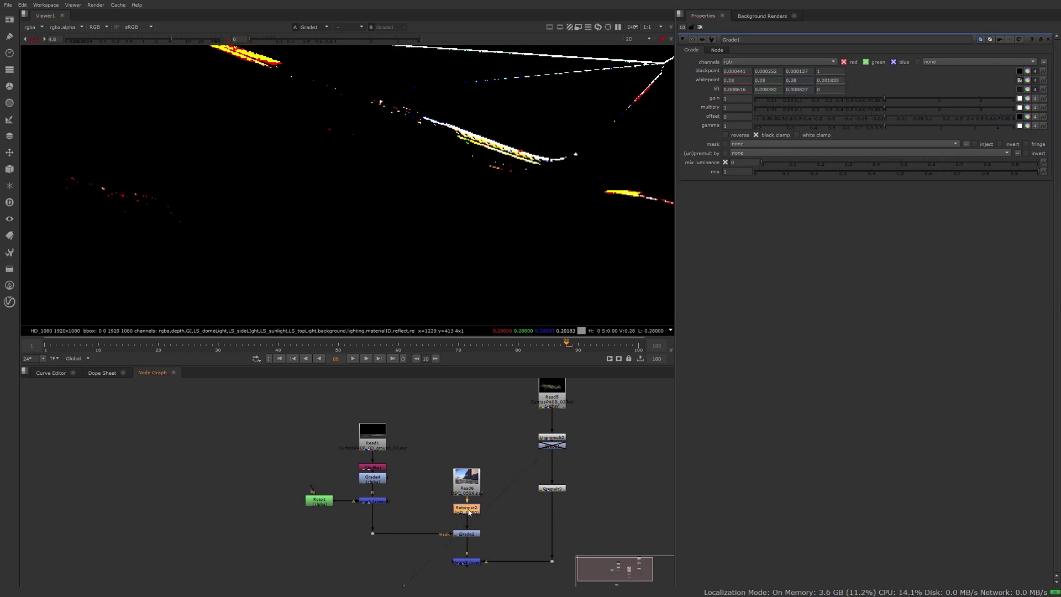
scroll(466, 209, down, 4)
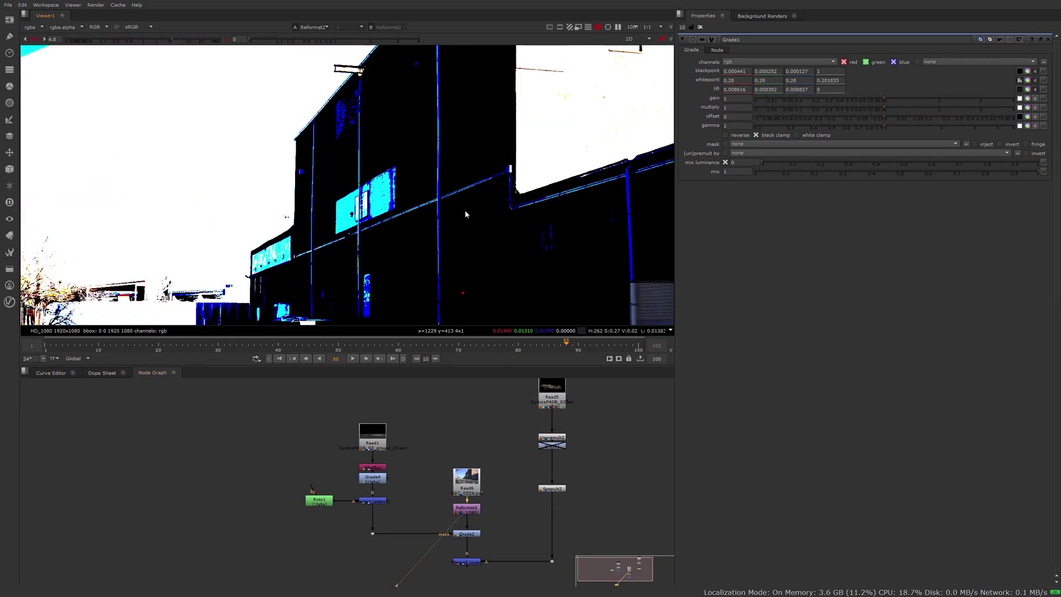
click(34, 39)
click(226, 40)
scroll(266, 112, down, 3)
scroll(283, 128, down, 2)
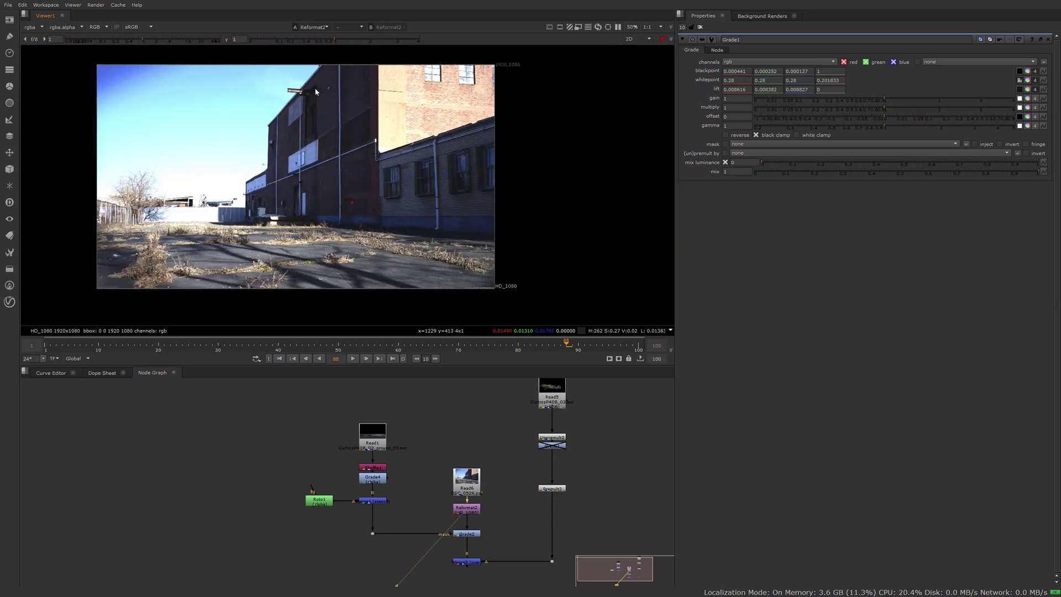
Step: Set the viewer gain to 0.52 and gamma to about 0.09 to isolate the plate's brightest highlights on the sunlit wall
drag(133, 40, 87, 40)
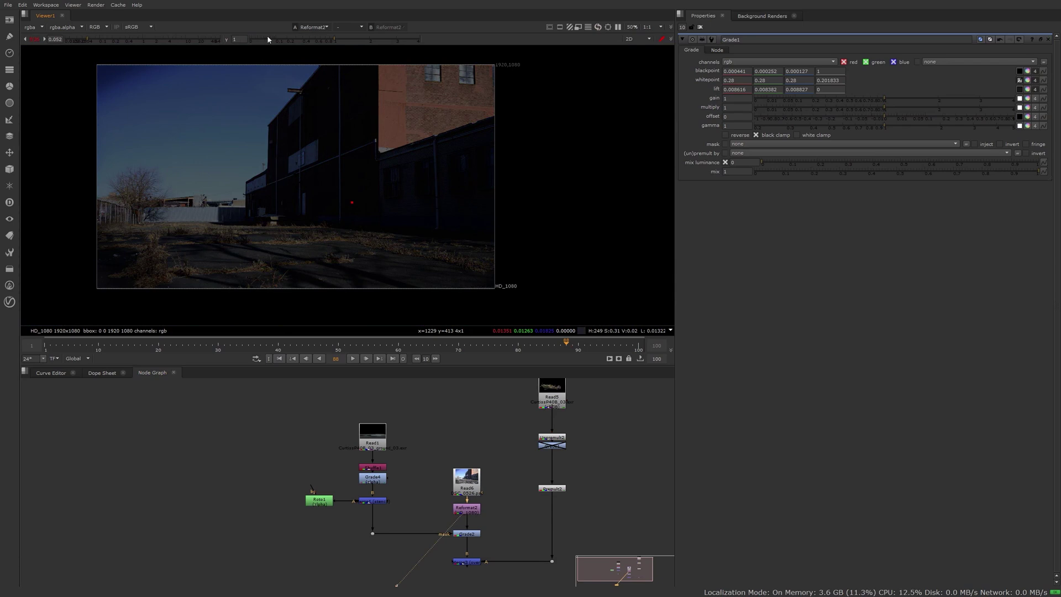
drag(282, 40, 309, 41)
mouse_move(208, 40)
mouse_down()
mouse_move(218, 39)
mouse_move(193, 40)
mouse_up()
drag(309, 41, 274, 42)
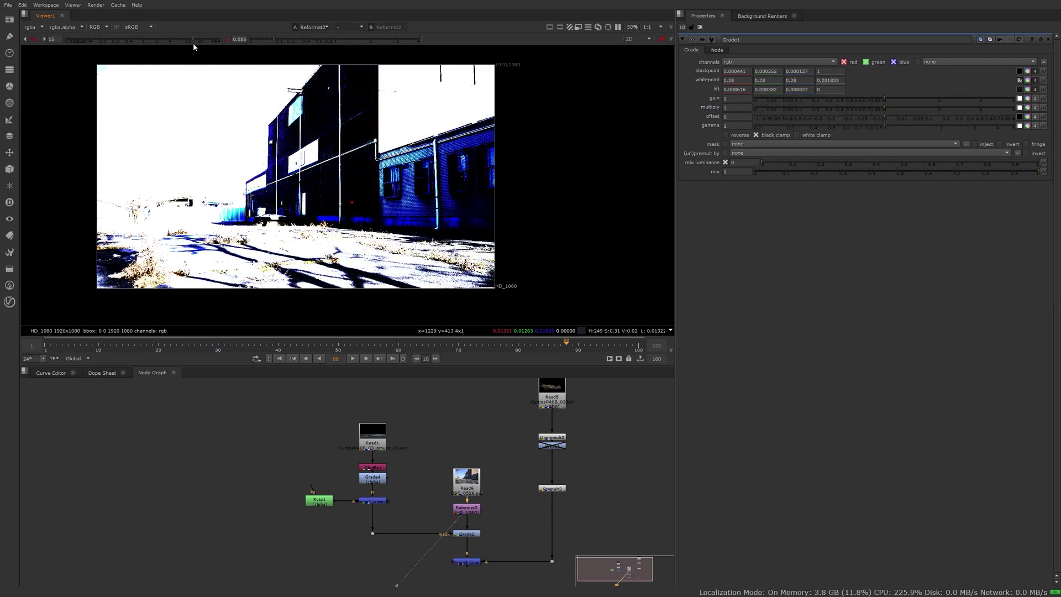
drag(193, 42, 142, 57)
scroll(465, 144, up, 12)
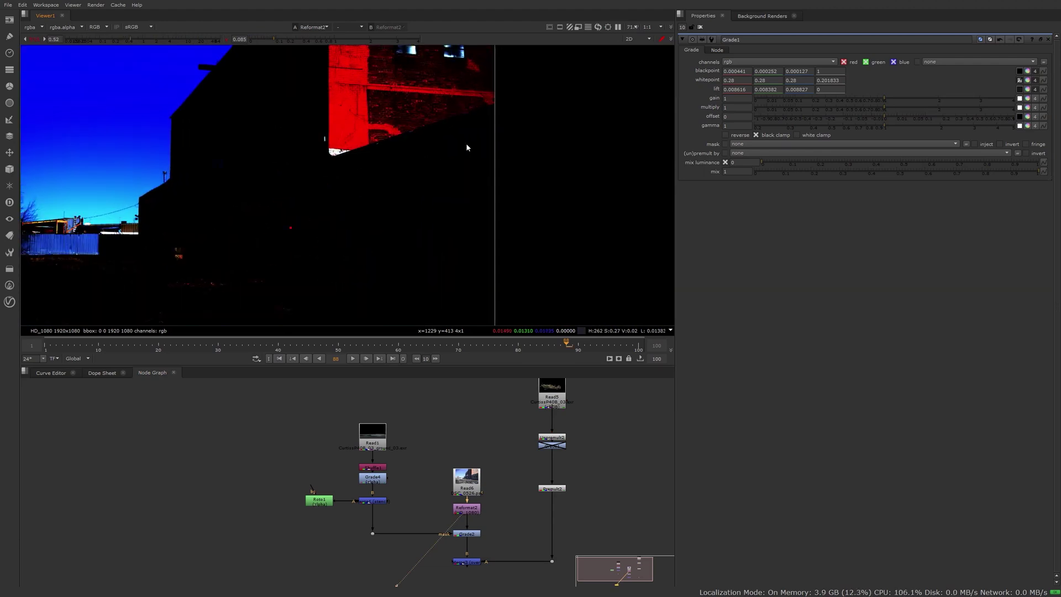
Step: Sample Grade1's gain from the bright highlight on the sunlit wall, giving 2.153658, 2.165746 and 2.17623
click(1019, 99)
ctrl+shift+drag(275, 191, 290, 192)
ctrl+click(291, 194)
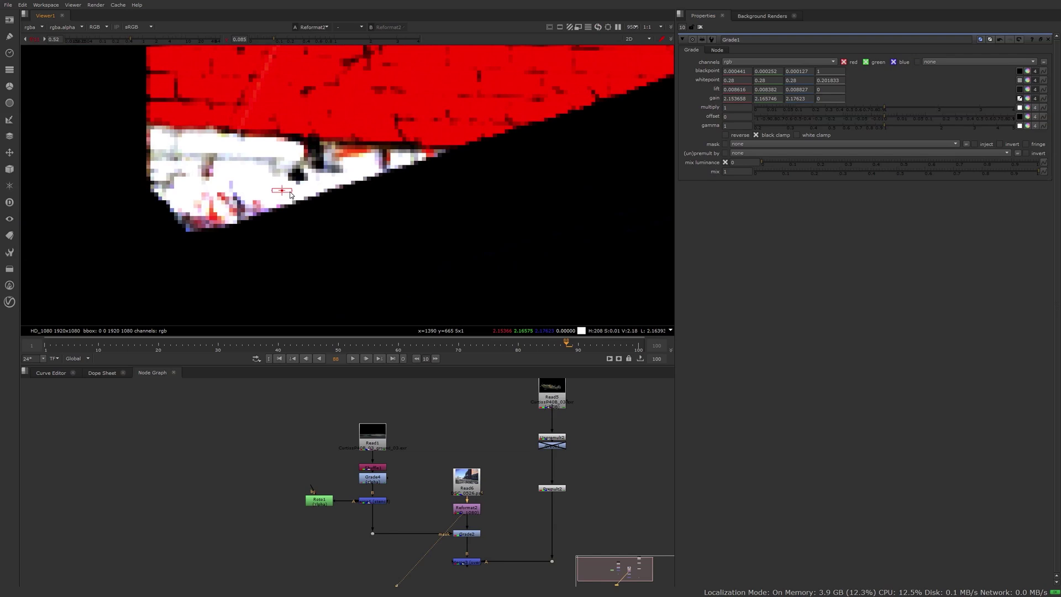
scroll(387, 182, down, 10)
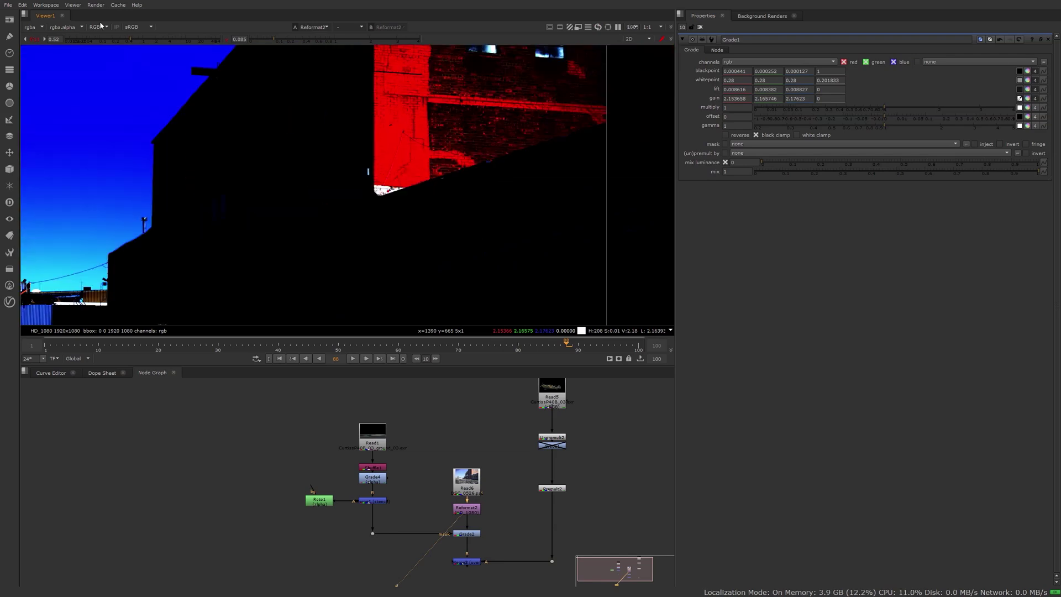
Step: Restore the viewer gain and gamma to 1, view the Merge3 composite, and re-enable Grade1
click(34, 40)
click(228, 40)
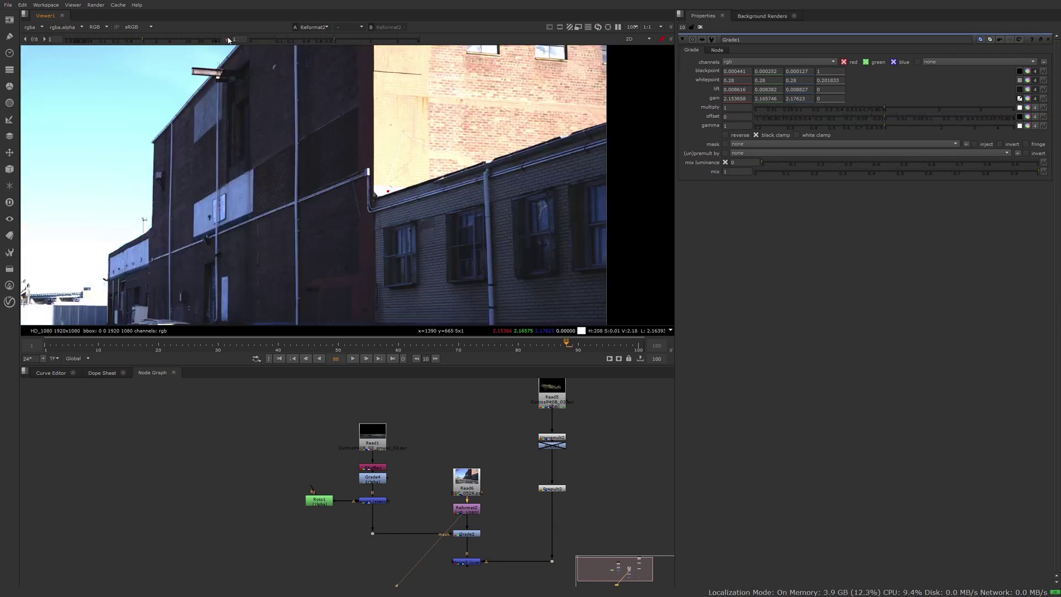
key(f)
click(470, 563)
key(1)
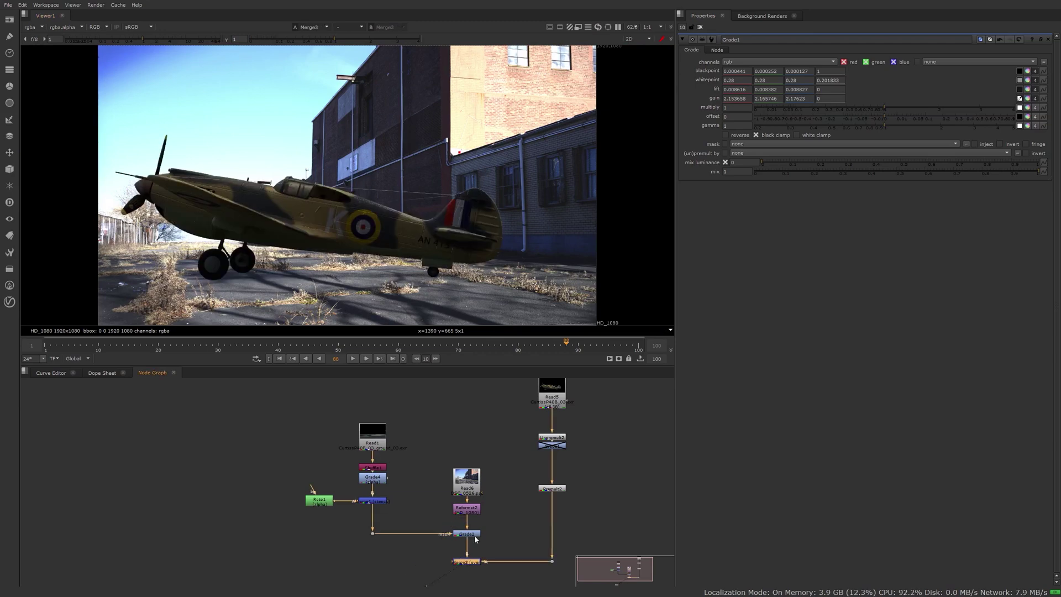
click(552, 445)
key(d)
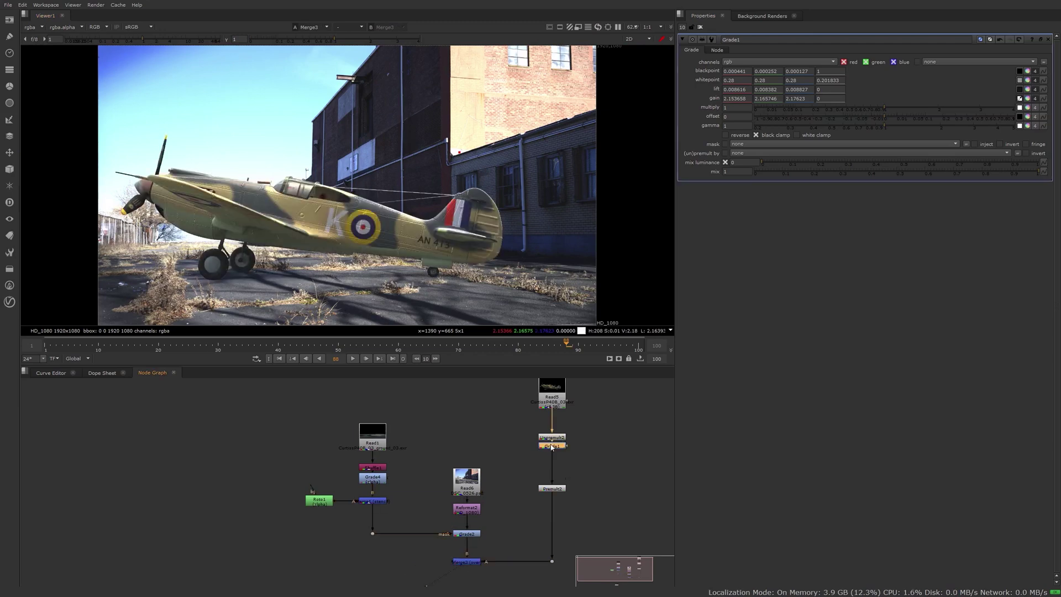
Step: Compare the plane with the background at viewer gains of 48 and 0.018, and restore the gain to 1
drag(150, 40, 215, 48)
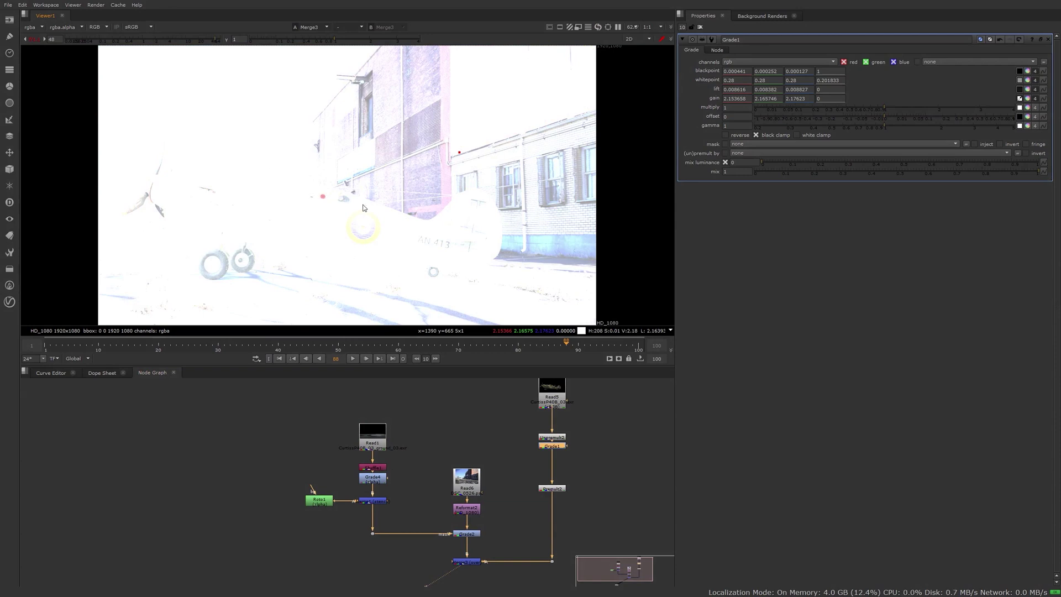
drag(173, 42, 68, 41)
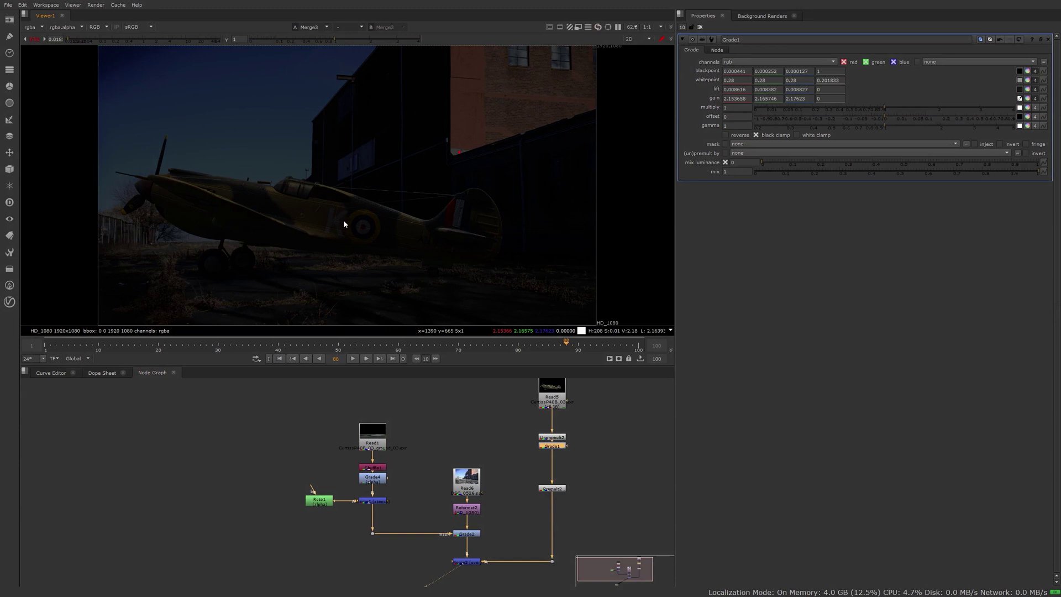
click(35, 39)
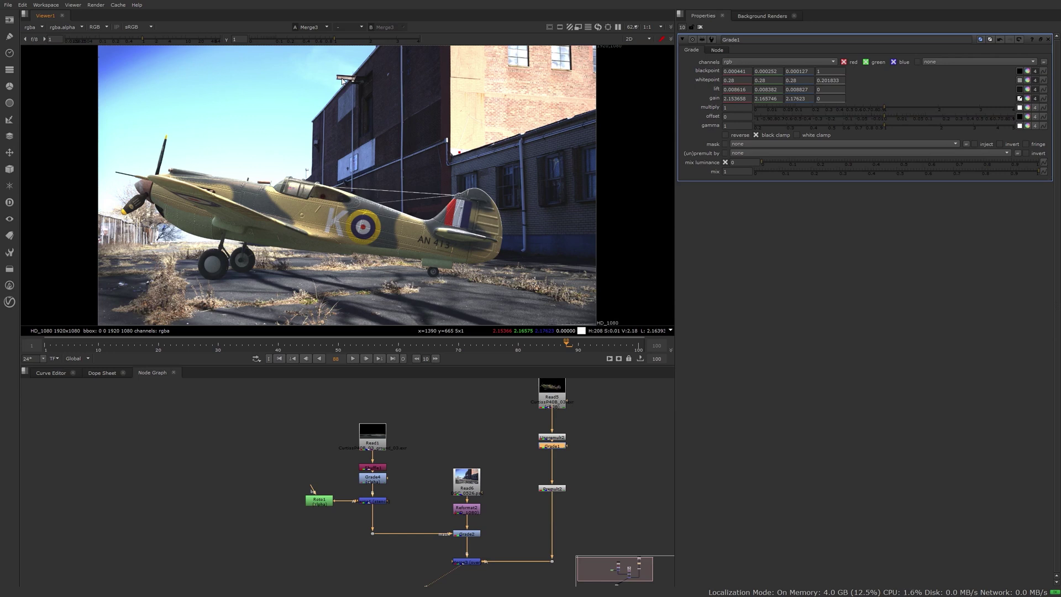
Step: Try Grade1's multiply at 1.04 and return it to 1
click(752, 71)
click(748, 99)
click(740, 107)
key(Tab)
key(Tab)
mouse_move(896, 108)
mouse_down()
mouse_move(911, 107)
mouse_move(803, 106)
mouse_move(959, 107)
mouse_move(887, 117)
mouse_up()
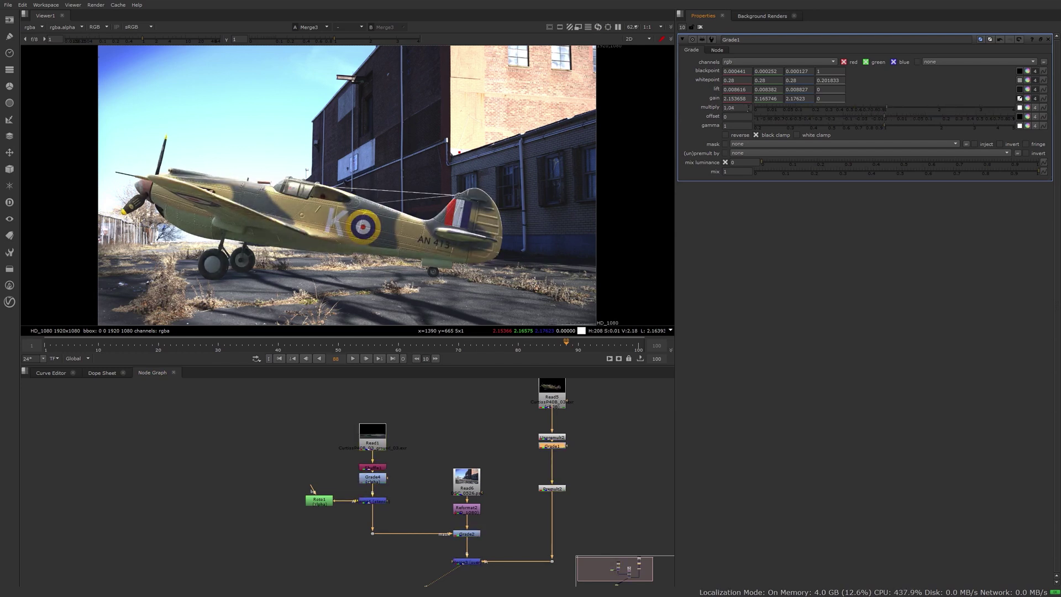
double_click(746, 108)
text(1)
key(Return)
Step: Try Grade1's offset at 0.07 and return it to 0
drag(888, 117, 919, 119)
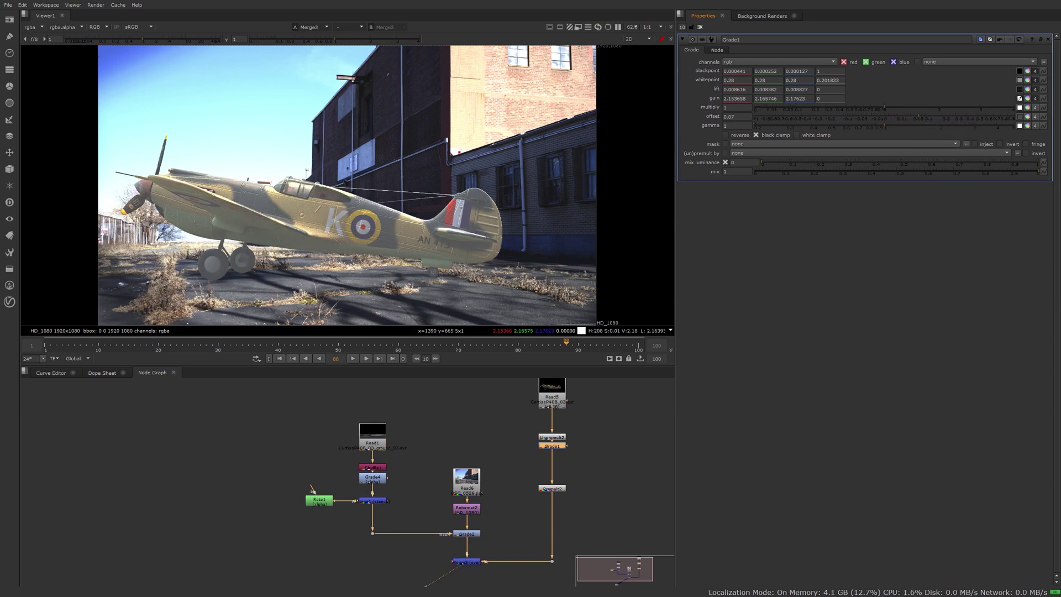
drag(743, 117, 699, 115)
text(0)
key(Return)
Step: Try Grade1's gamma at 0.85 and 1.03, and return it to 1
mouse_move(885, 124)
mouse_down()
mouse_move(864, 120)
mouse_move(873, 125)
mouse_up()
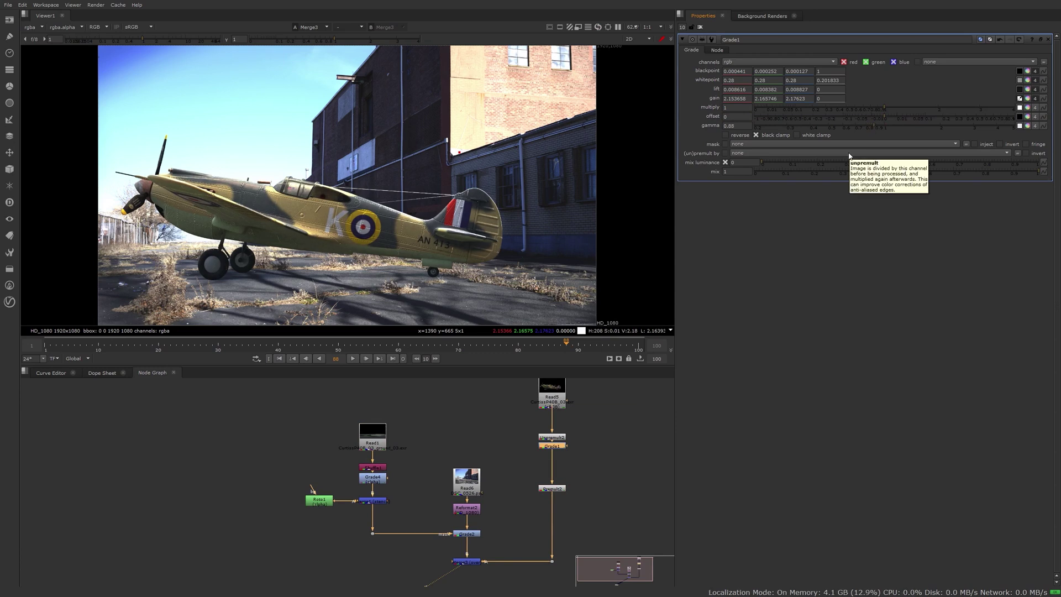
drag(873, 127, 888, 127)
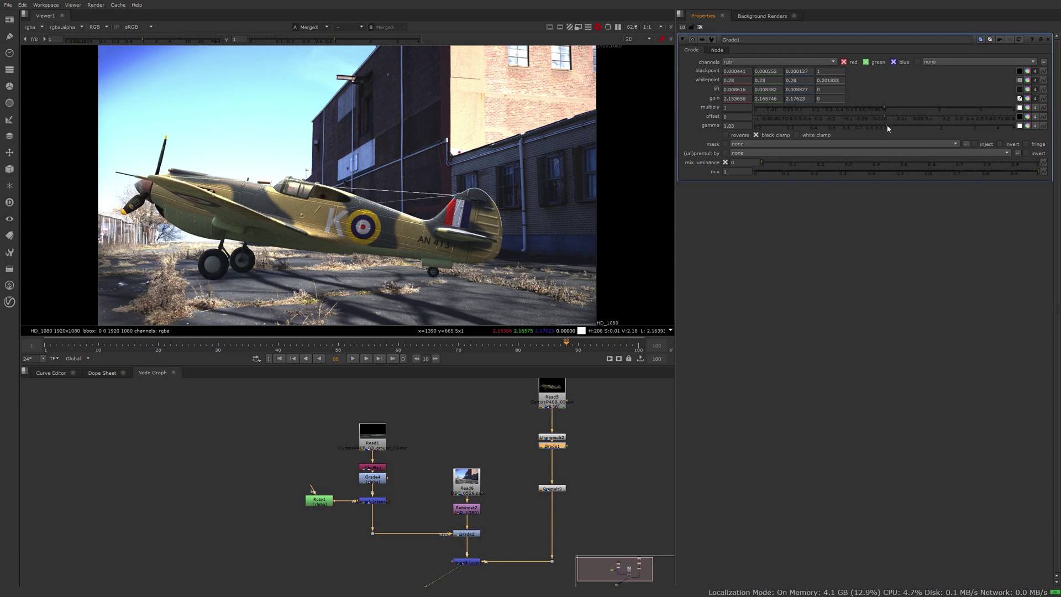
drag(738, 125, 606, 116)
text(1)
key(Return)
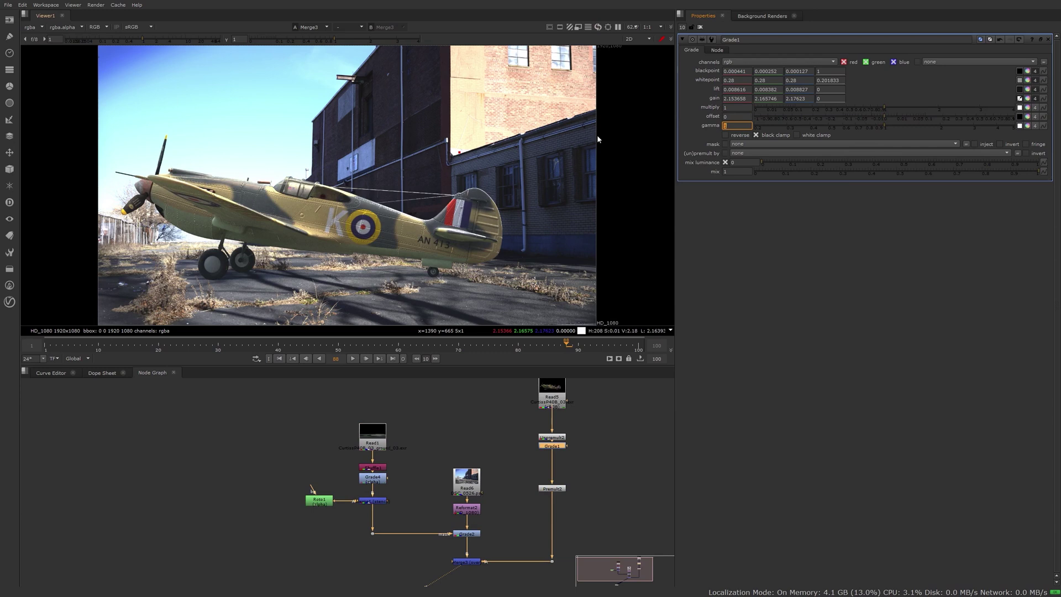
Step: Add a ColorLookup node directly after the Merge3 node
middle_drag(457, 566, 438, 510)
click(438, 509)
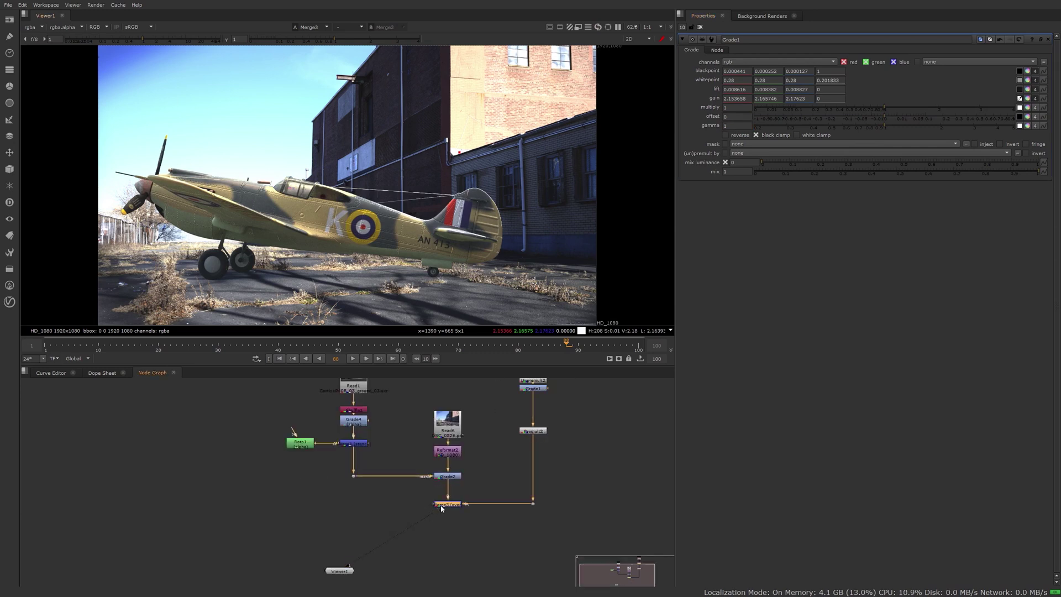
key(Tab)
text(col)
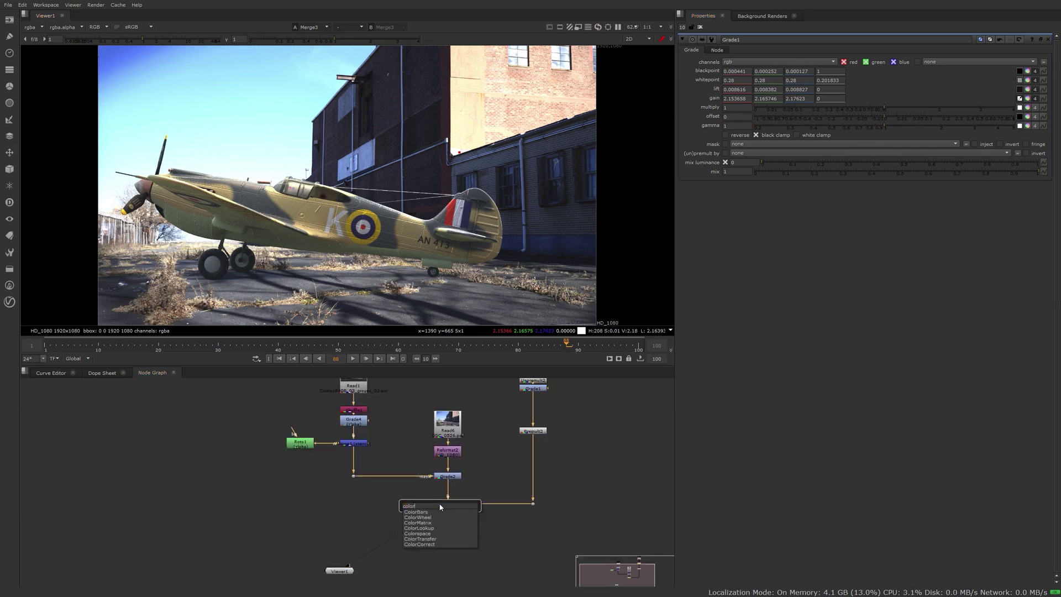
key(Down)
key(Down)
key(Down)
key(Down)
key(Return)
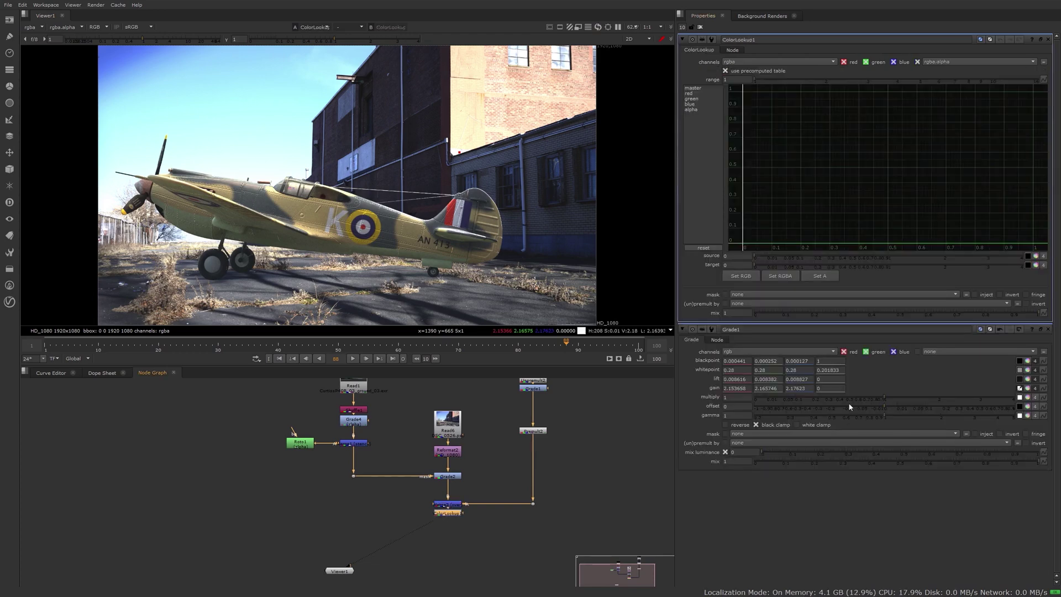
Step: Enlarge ColorLookup1's curve editor and raise the master curve's white point to about 1.5
drag(1043, 326, 1043, 482)
click(694, 88)
click(1031, 96)
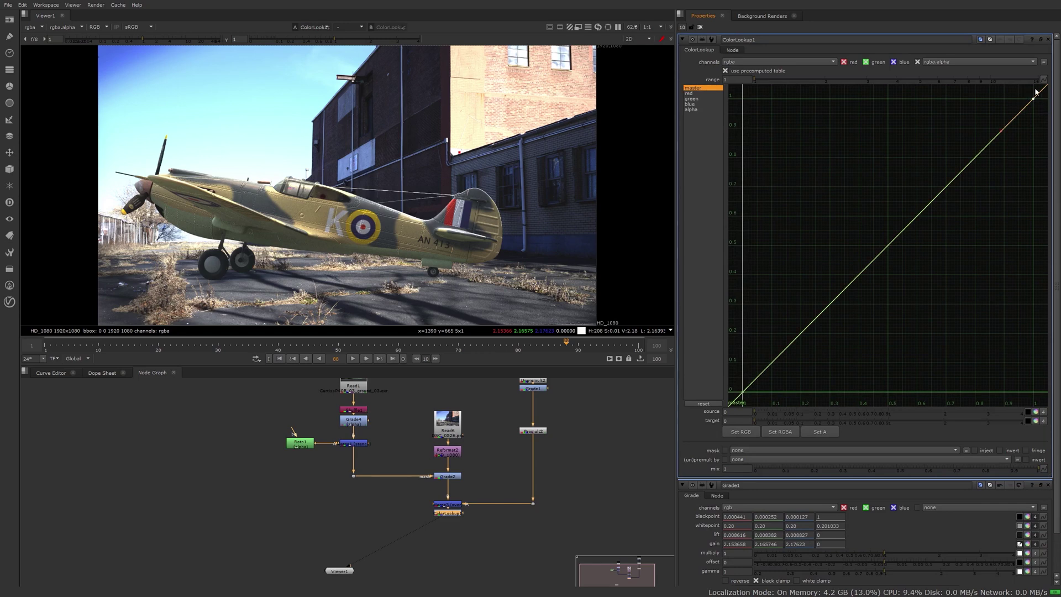
drag(738, 400, 1036, 97)
scroll(960, 151, down, 3)
drag(932, 130, 929, 46)
middle_drag(972, 157, 964, 267)
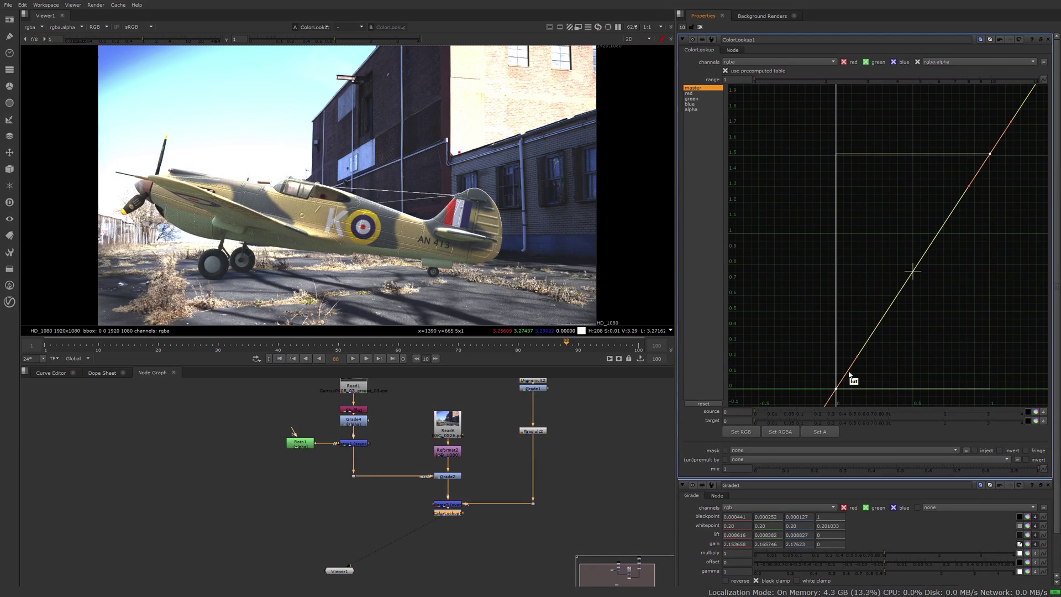
Step: Lower the master curve's white point to about 1
middle_drag(789, 196, 789, 112)
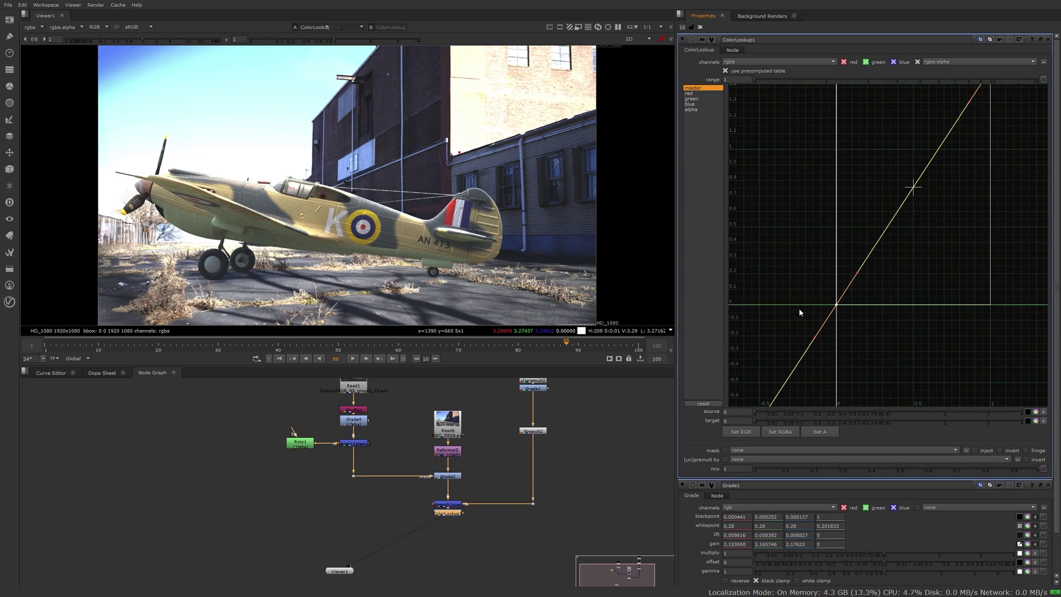
scroll(884, 205, down, 2)
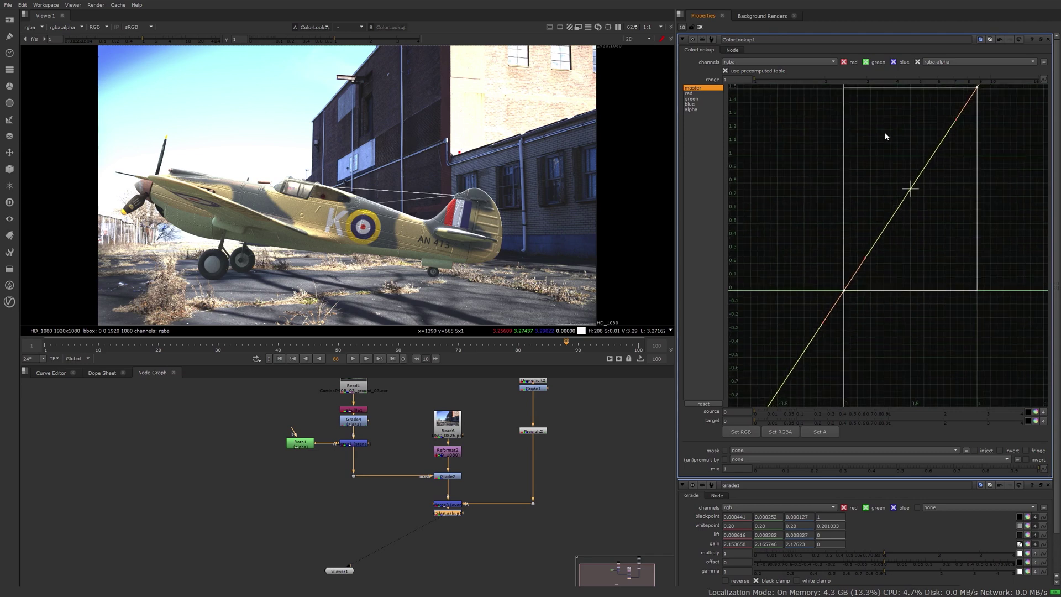
middle_drag(884, 132, 876, 187)
drag(887, 147, 888, 222)
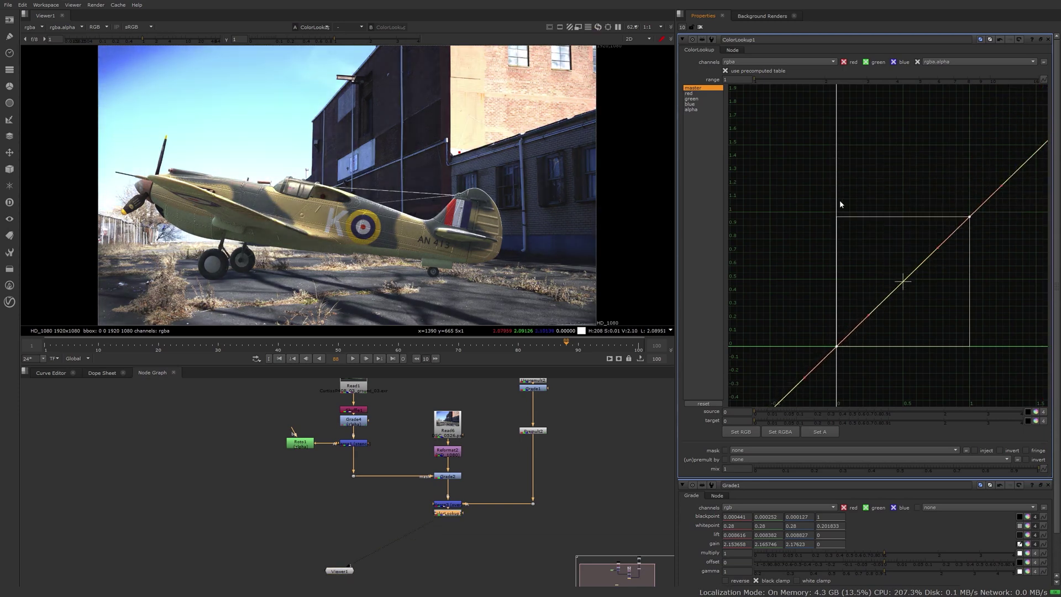
Step: Try shifting the whole master curve up by about 0.2 to imitate an offset, and undo the shift
drag(795, 185, 985, 362)
drag(907, 283, 905, 257)
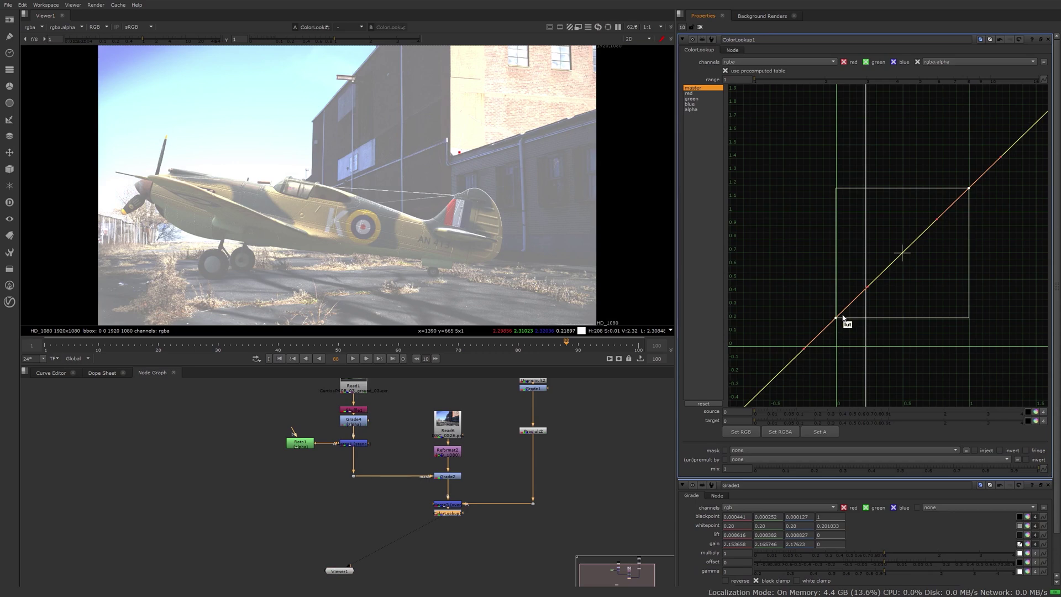
key(ctrl+z)
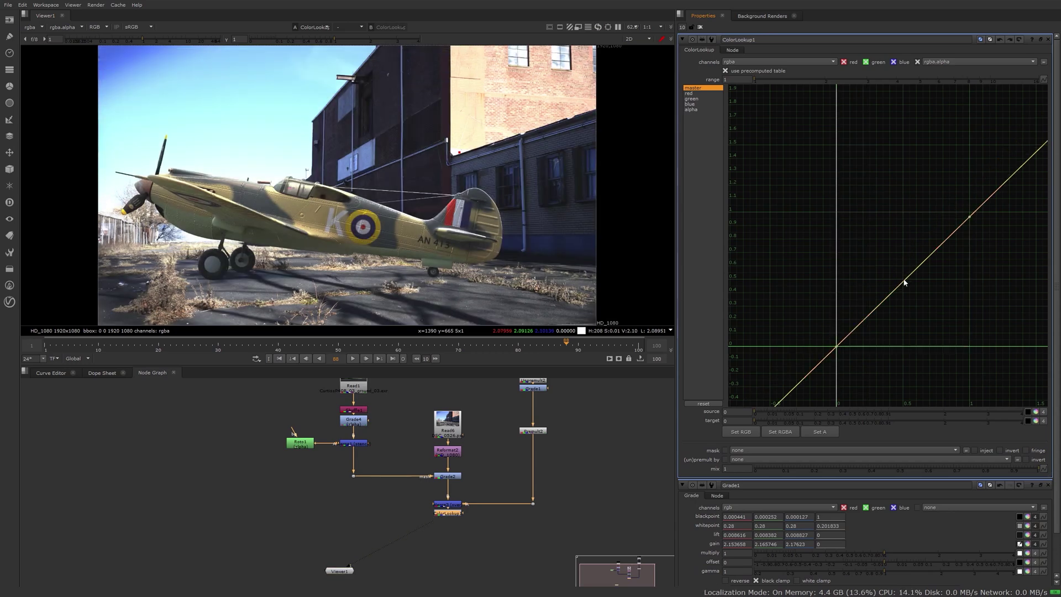
Step: Add a midtone point to the master curve and pull it down to about x 0.73, y 0.24 to imitate gamma
ctrl+alt+drag(906, 278, 915, 293)
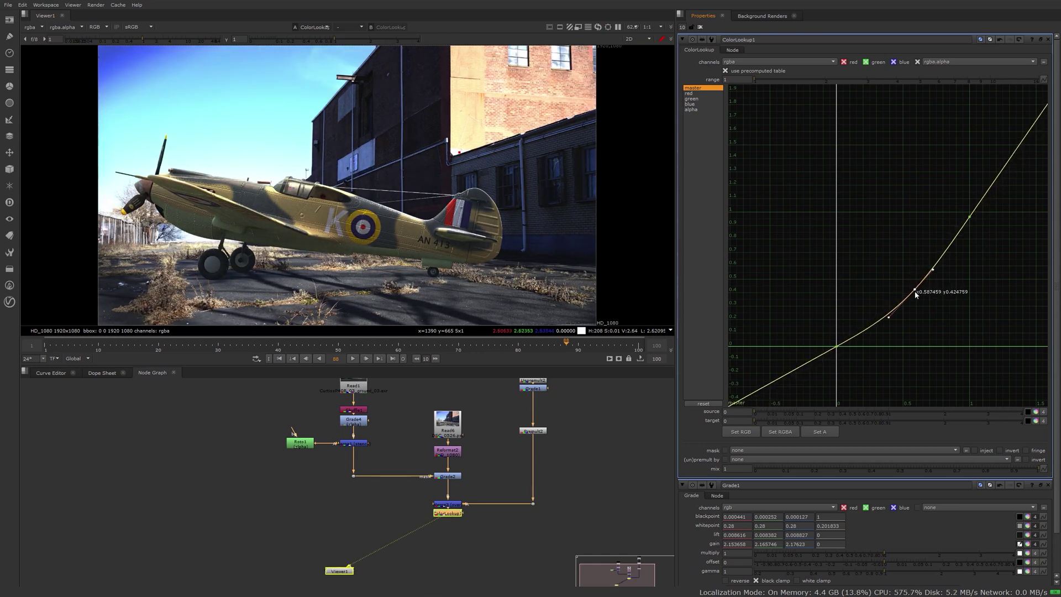
drag(950, 191, 986, 238)
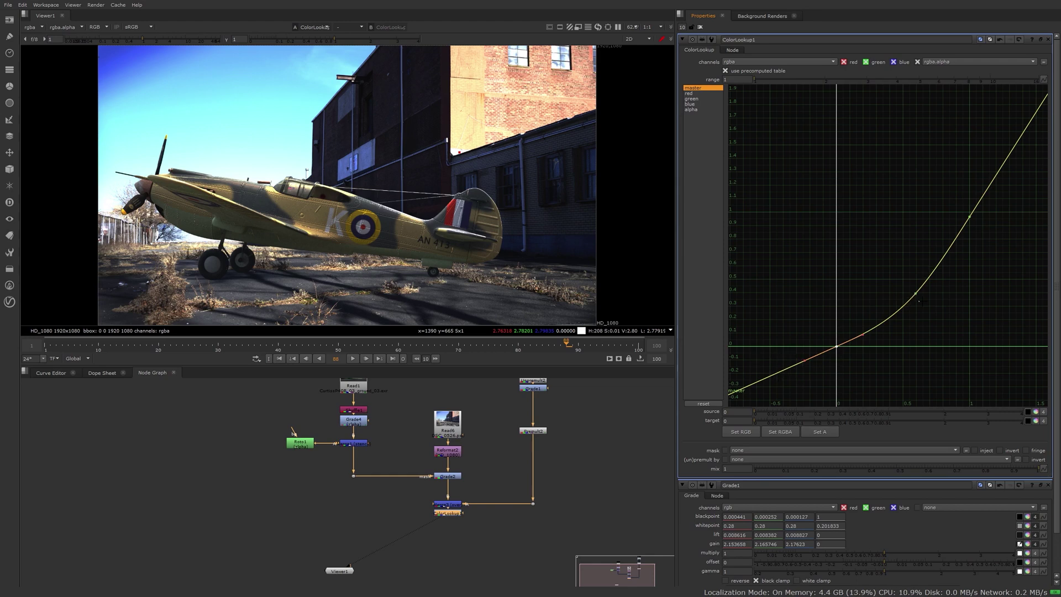
drag(916, 293, 934, 316)
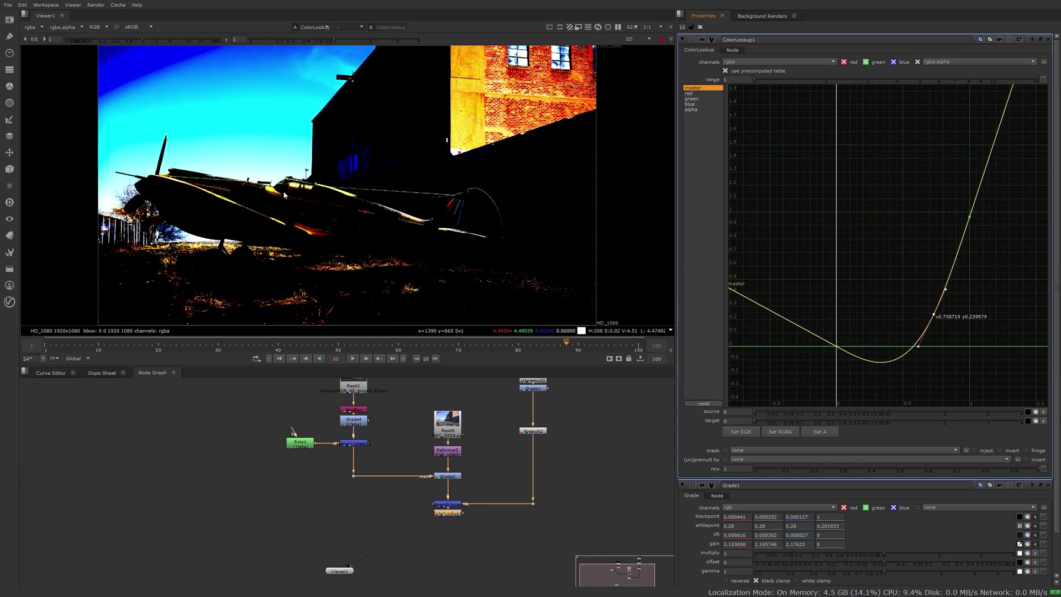
Step: Set Grade1's gamma to 0.2 and delete the ColorLookup node after Merge3
click(742, 574)
key(ctrl+z)
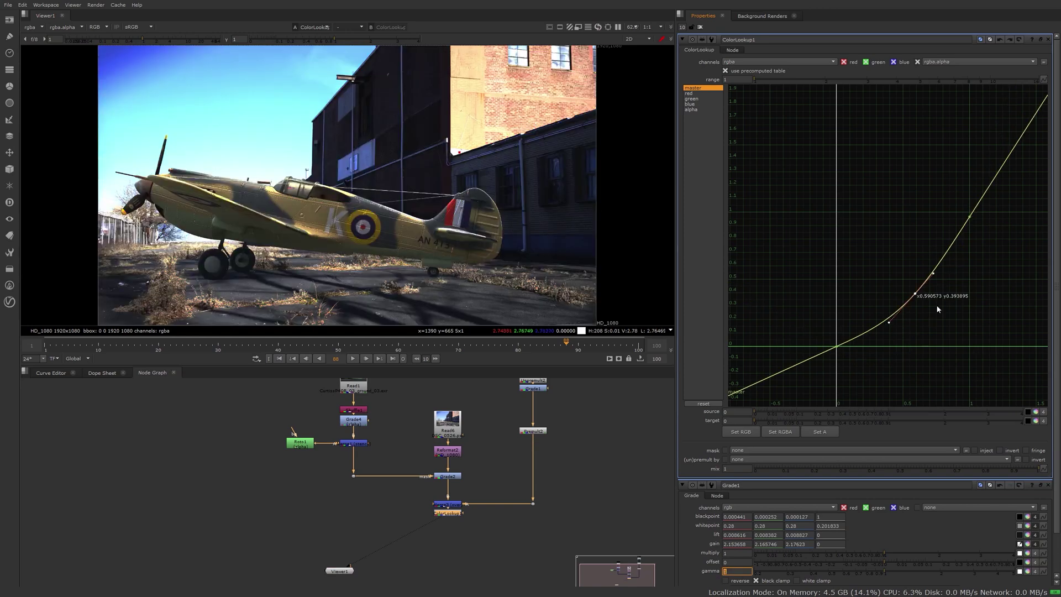
text(0.2)
key(Return)
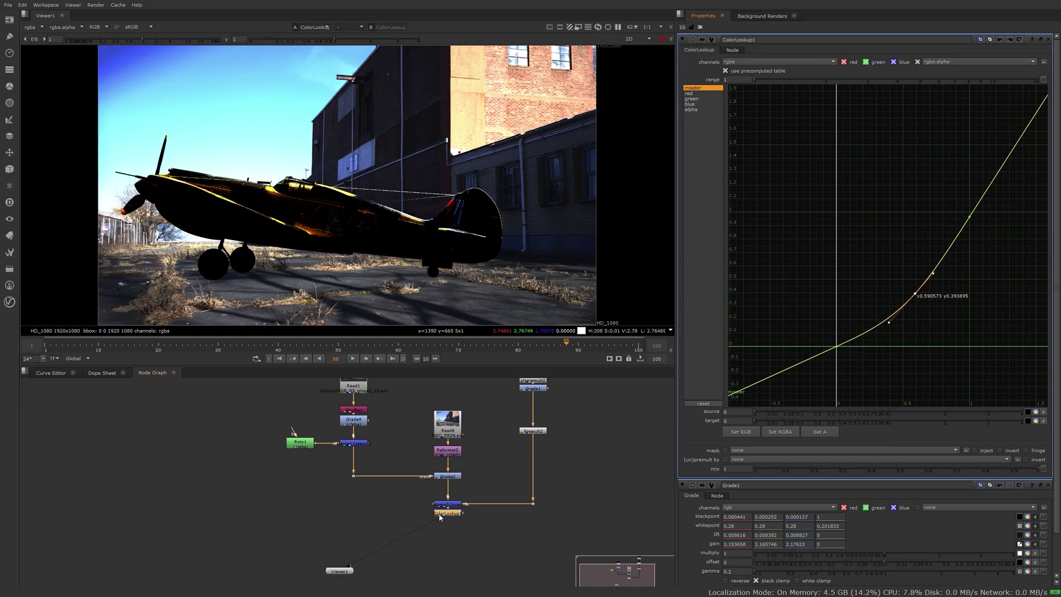
key(Delete)
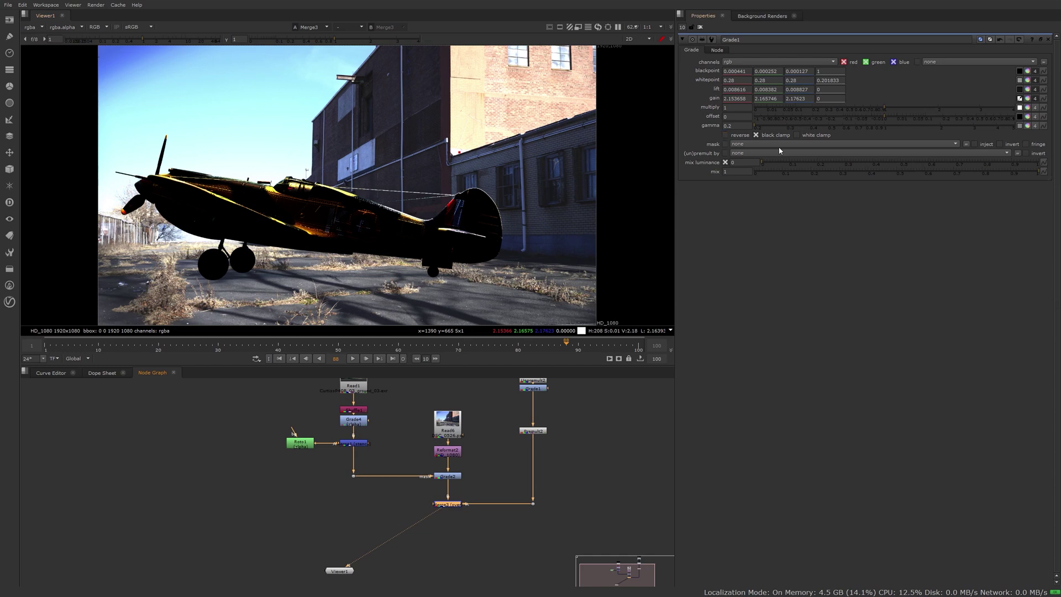
Step: Raise Grade1's gamma to about 1.24 to see the effect, and reset it to 1
drag(931, 126, 901, 126)
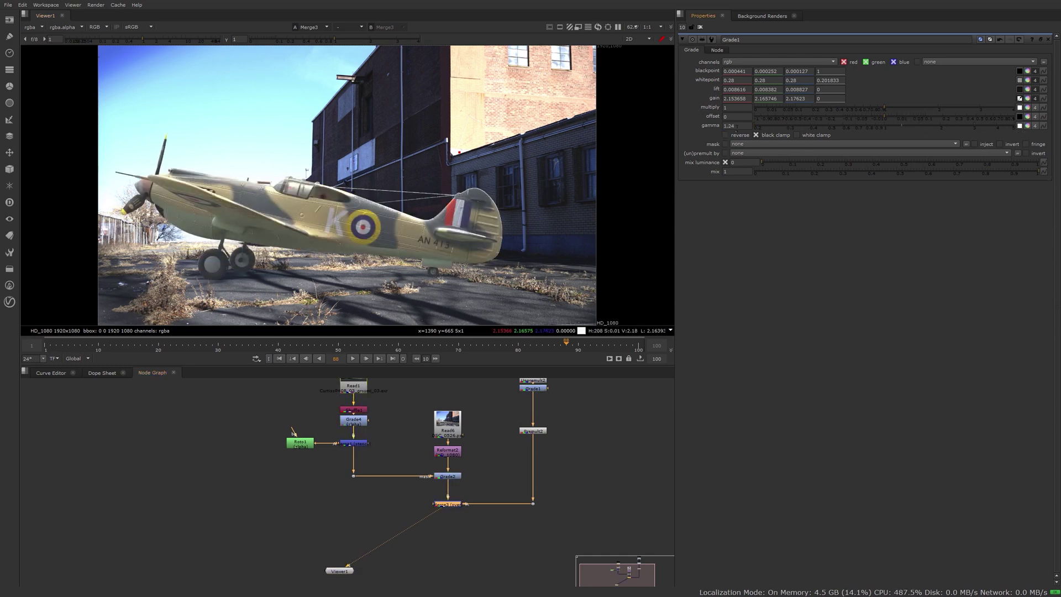
drag(741, 126, 649, 131)
text(1)
key(Return)
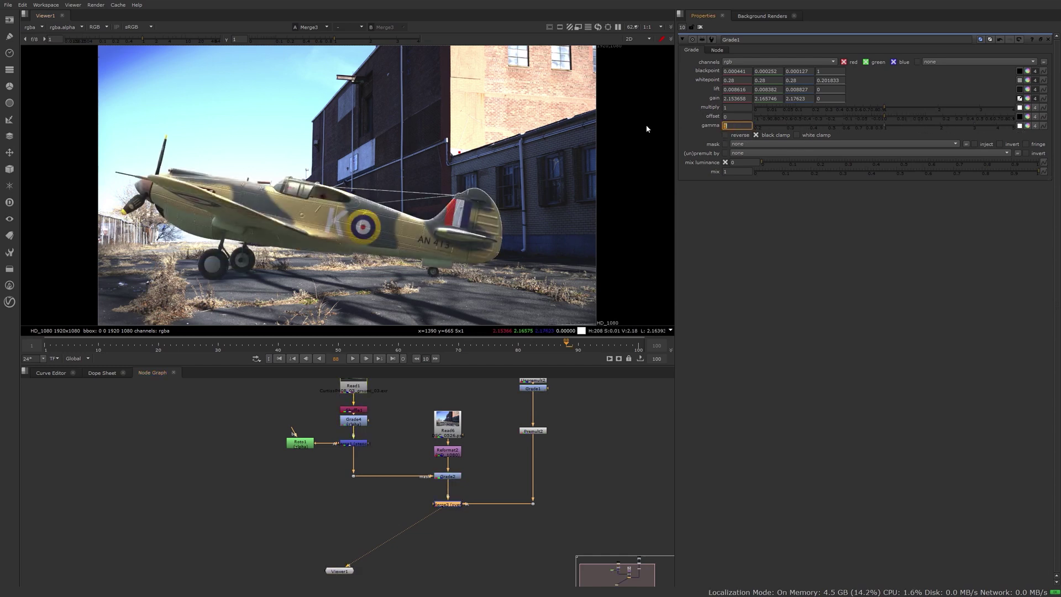
click(593, 491)
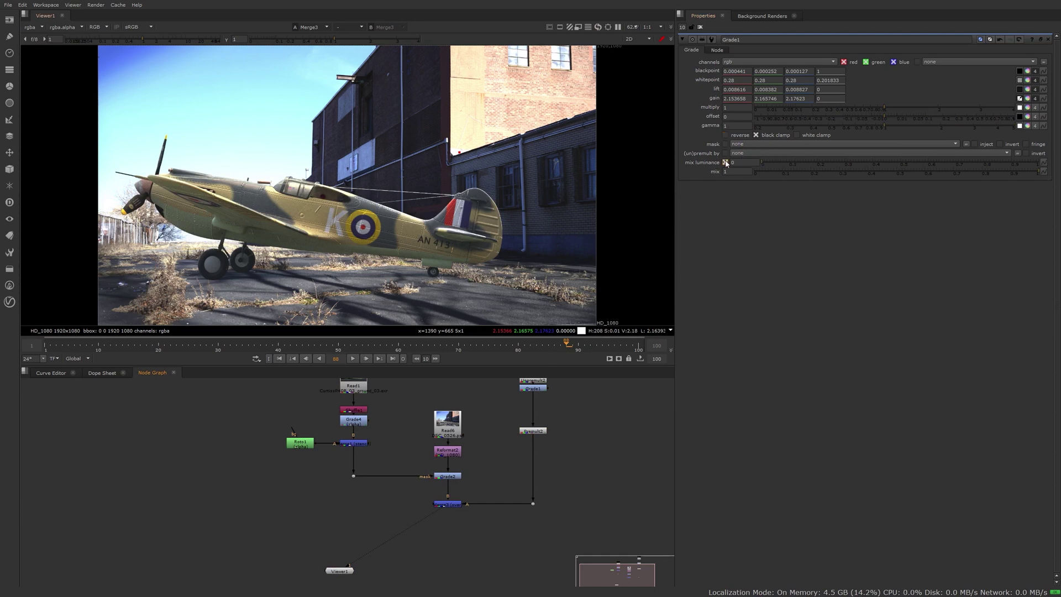
Step: Duplicate Grade1 directly below itself and turn on reverse in the copy
click(535, 389)
key(ctrl+c)
key(ctrl+v)
double_click(533, 399)
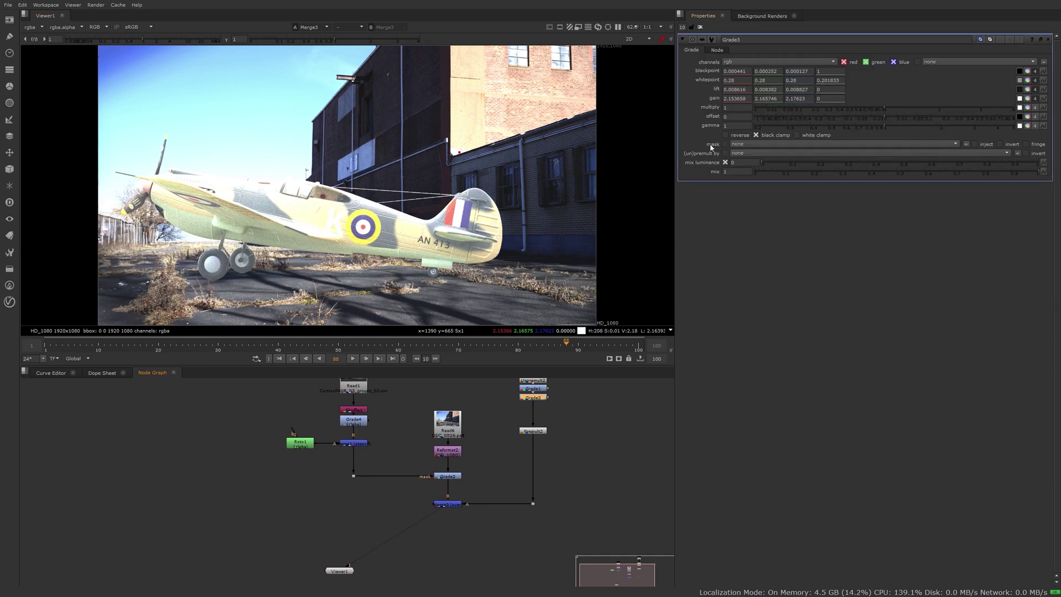
click(725, 135)
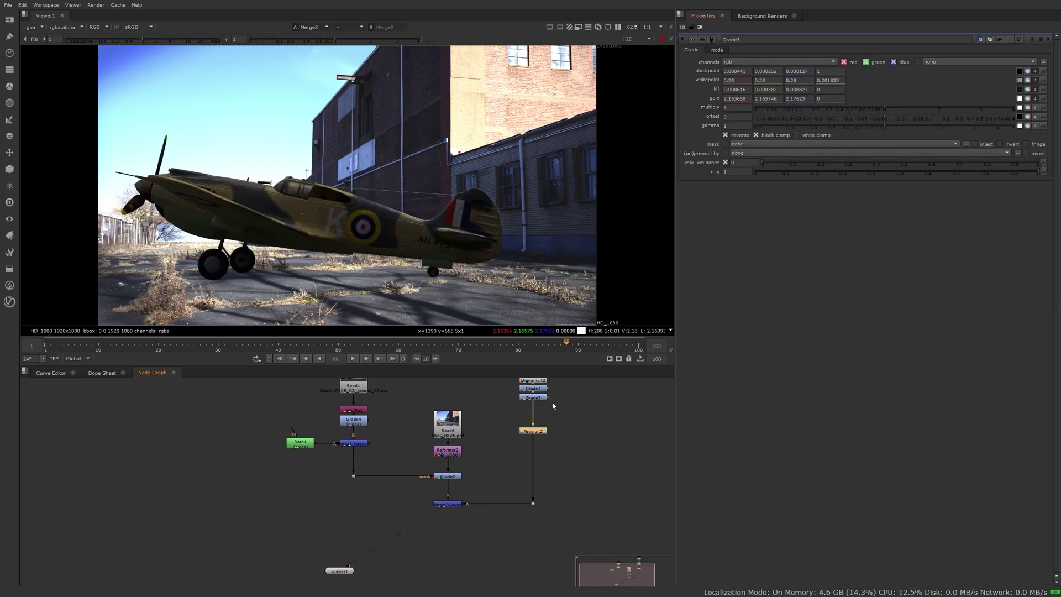
Step: Compare the plane with both Grade nodes disabled and enabled, and view the output of the reversed copy
drag(561, 404, 521, 387)
key(d)
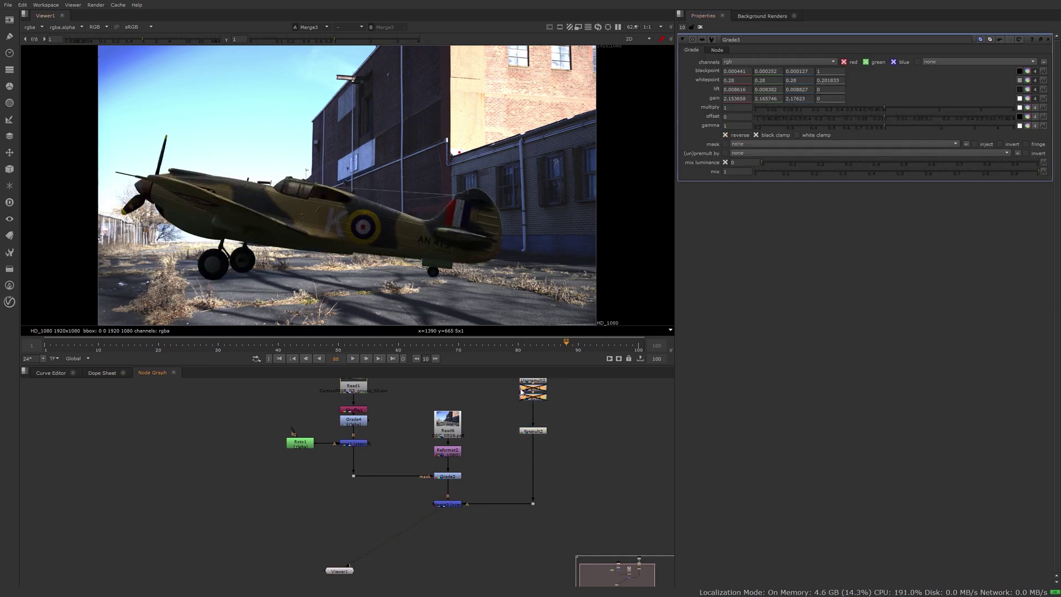
click(534, 397)
key(1)
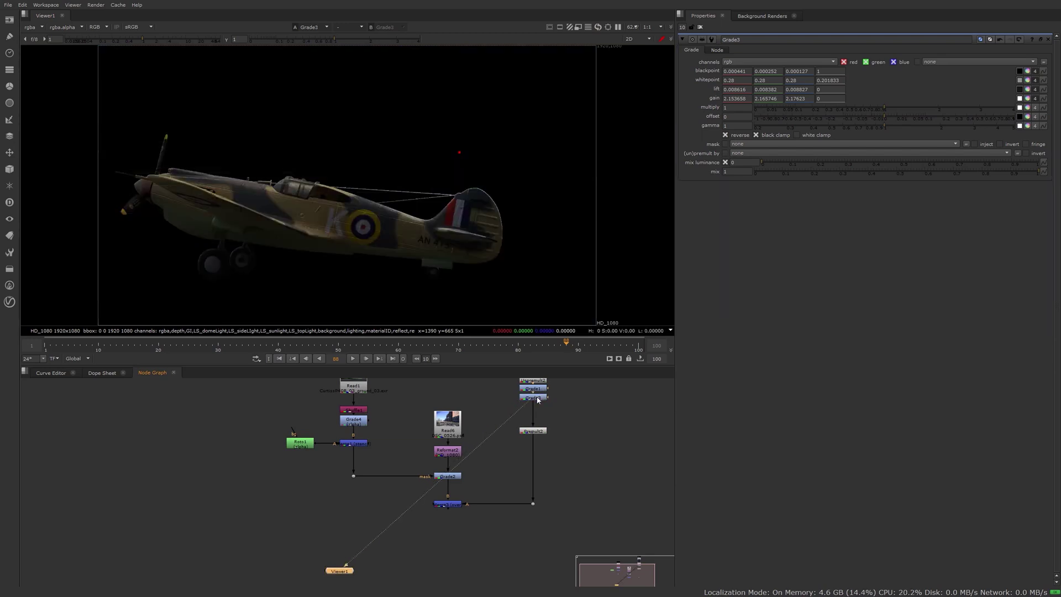
Step: Delete the reversed Grade copy and reopen Grade1's properties
click(537, 400)
key(Delete)
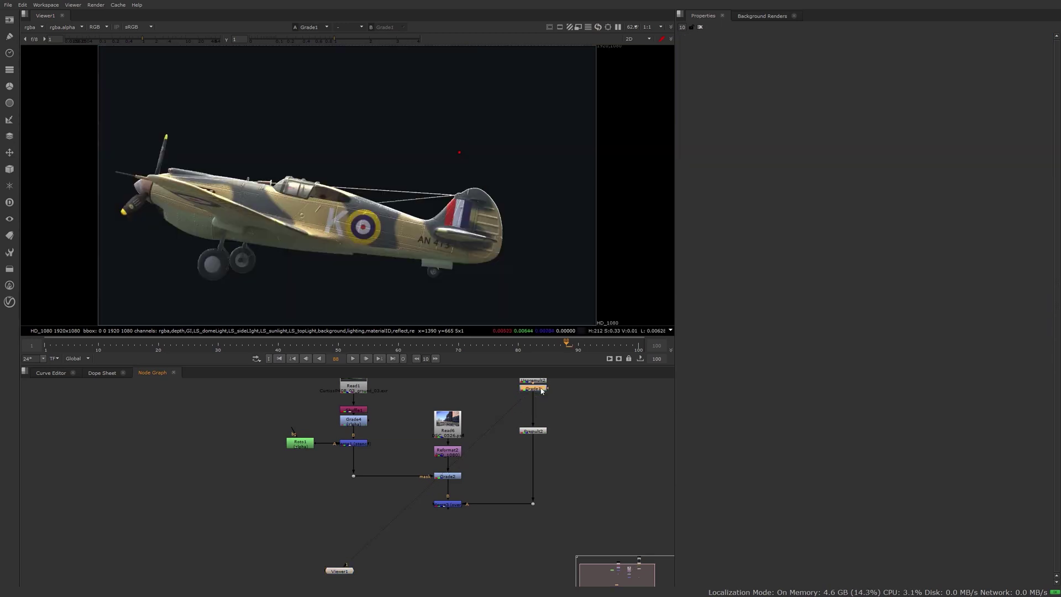
double_click(534, 388)
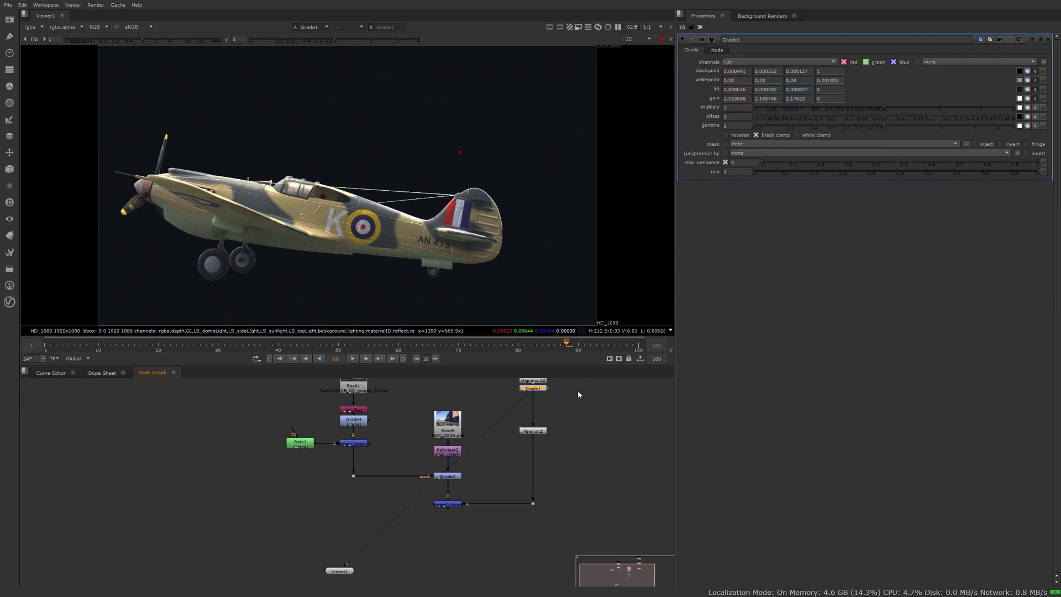
middle_drag(545, 409, 543, 426)
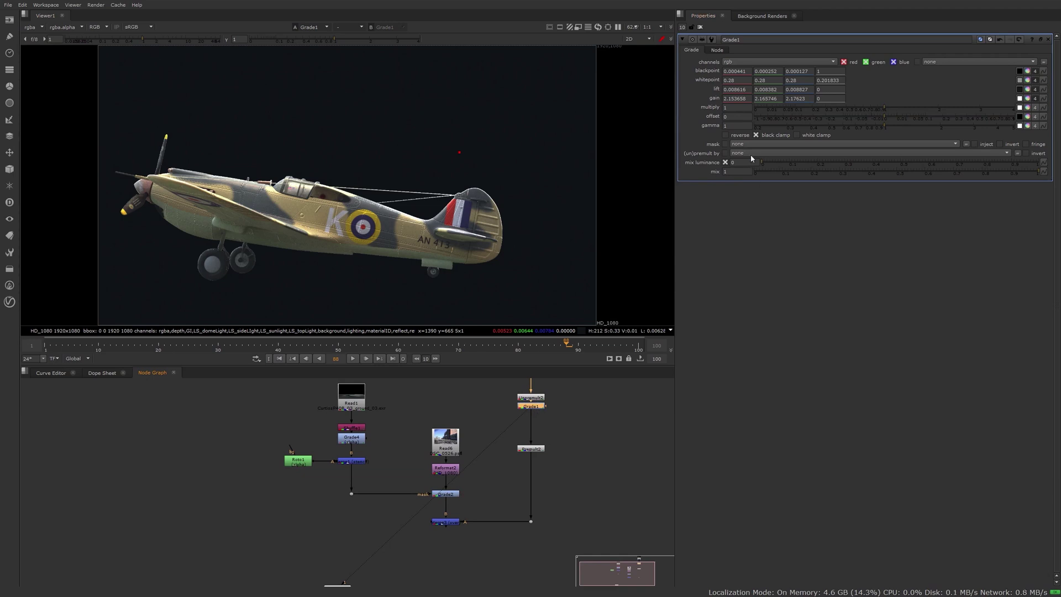
Step: Try lower mix values on Grade1 to fade the correction, starting at about 0.16, and reset the mix to 1
drag(757, 171, 805, 172)
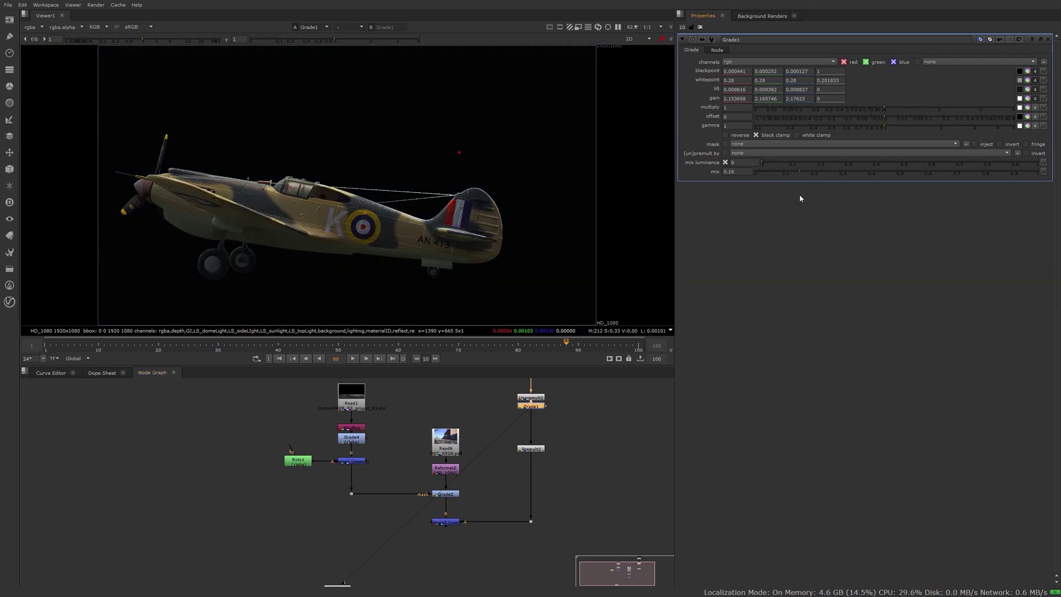
drag(887, 193, 950, 194)
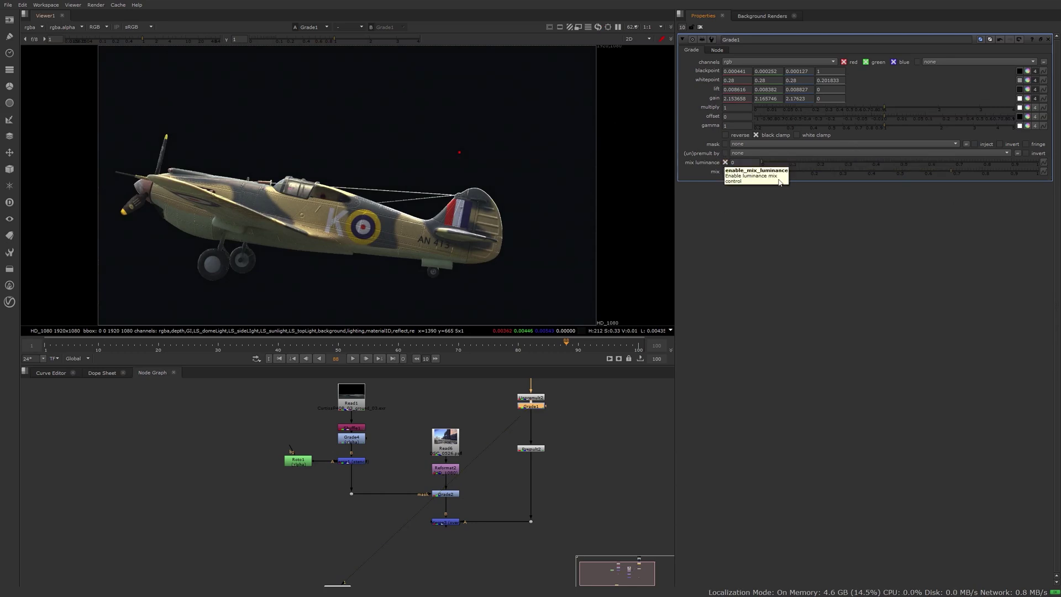
click(737, 173)
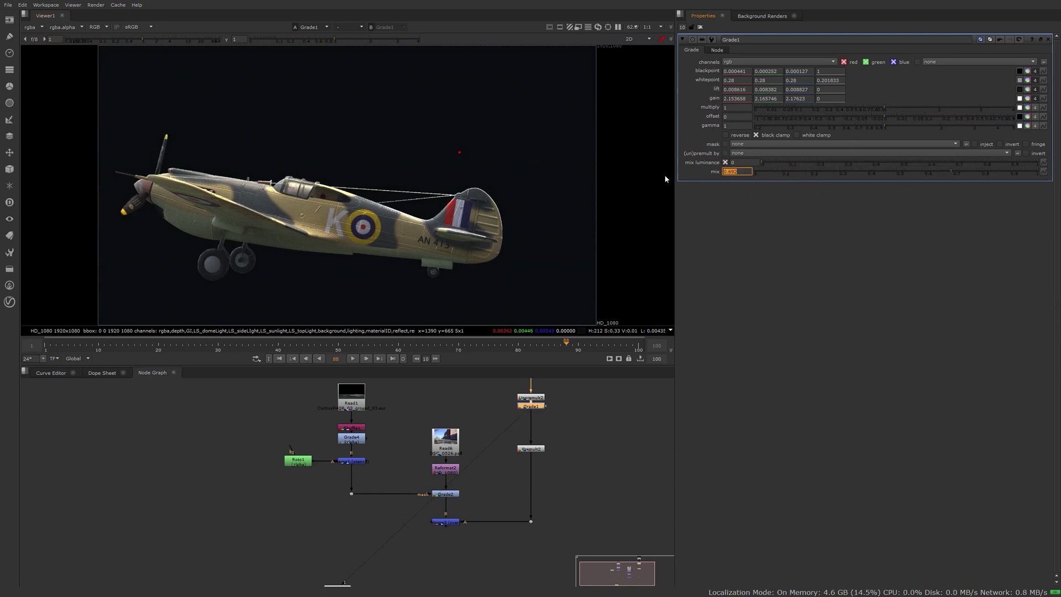
text(1)
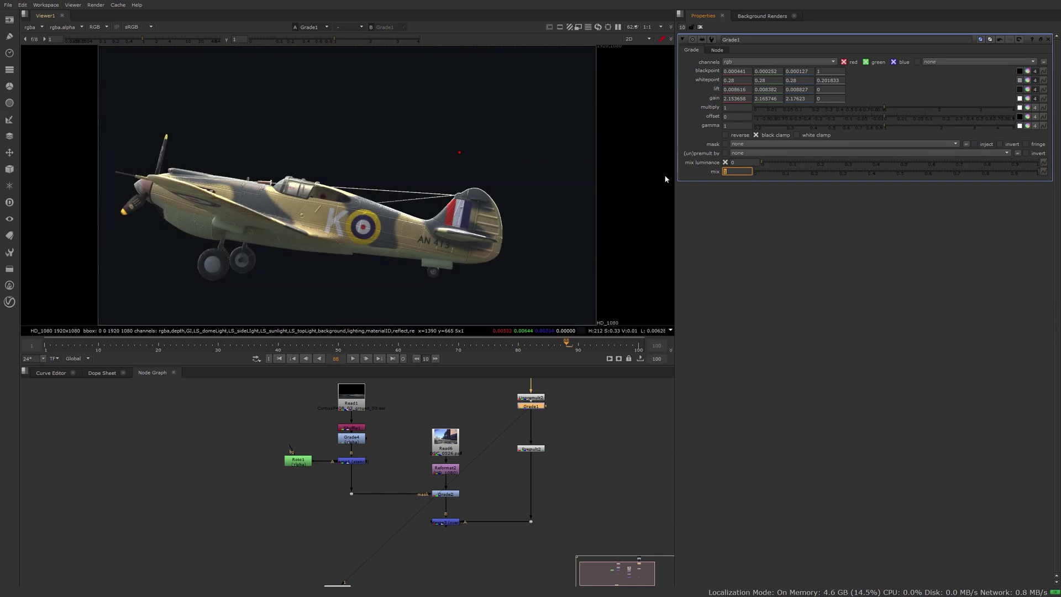